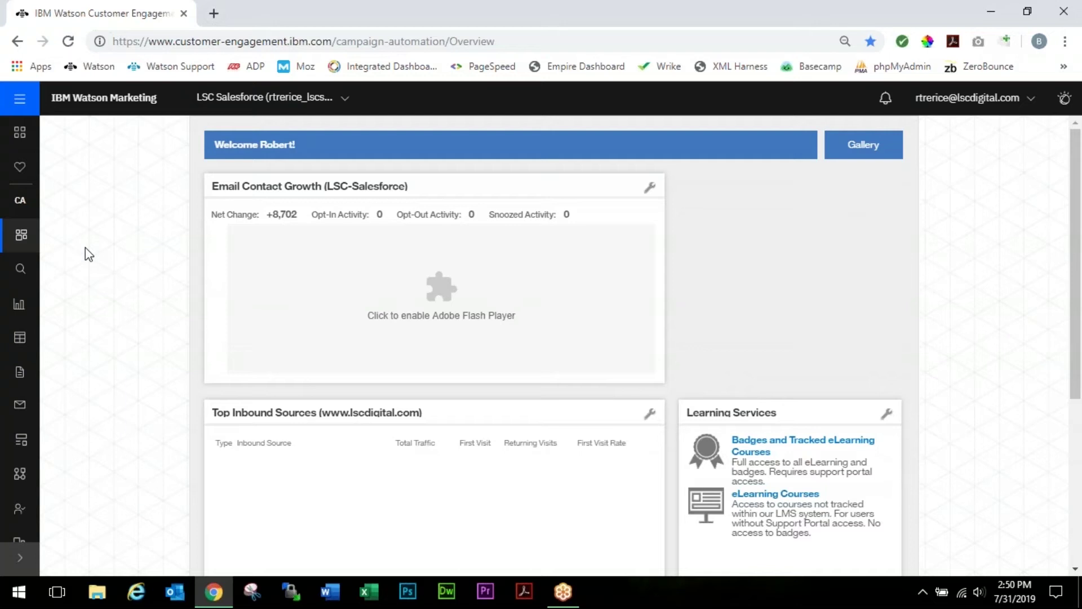
Open the Single mailing report under Reports > Reports (classic) in the navigation
{"action": "left_click", "coordinate": [20, 306]}
{"action": "left_click", "coordinate": [82, 408]}
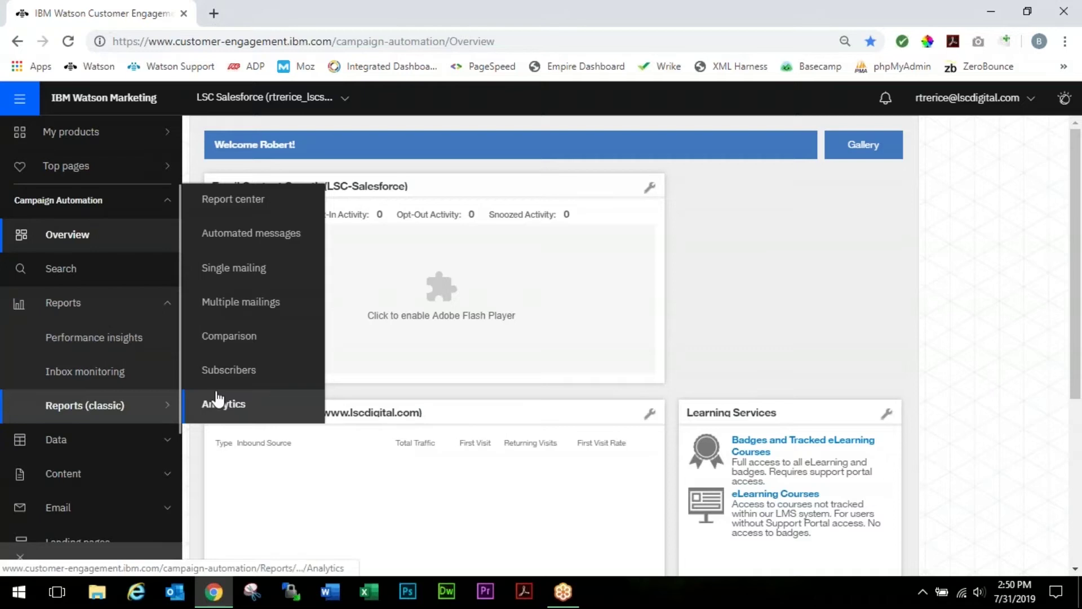
{"action": "left_click", "coordinate": [224, 270]}
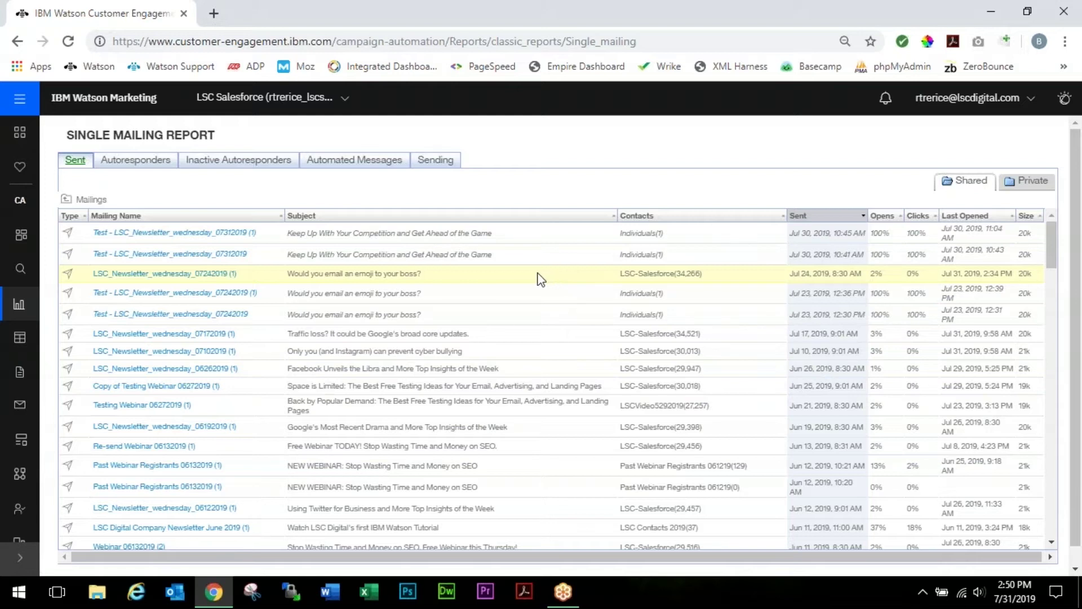
Open the LSC_Newsletter_wednesday_07242019 (1) report and review its 983 opens, 308 clicks and 26 unsubscribes
{"action": "left_click", "coordinate": [199, 278]}
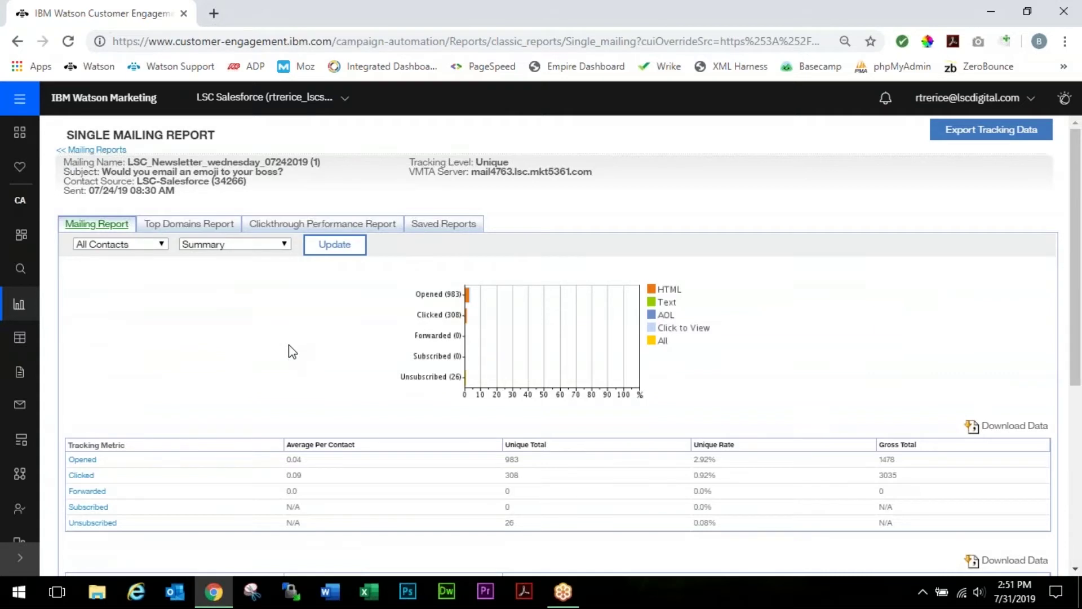
{"action": "scroll", "coordinate": [288, 344], "scroll_direction": "down", "scroll_amount": 1}
{"action": "scroll", "coordinate": [288, 278], "scroll_direction": "down", "scroll_amount": 1}
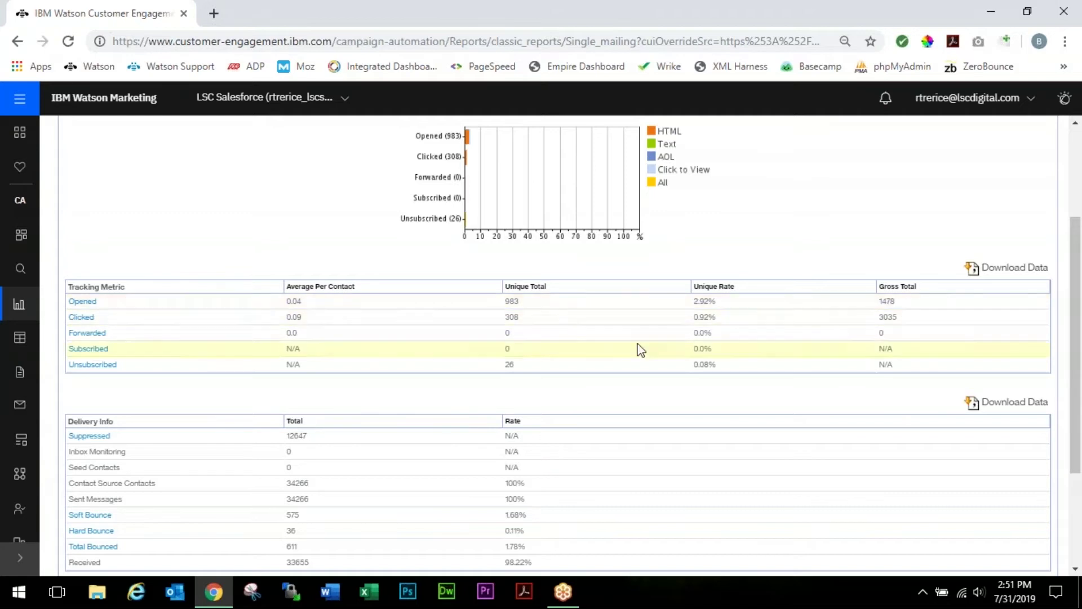
{"action": "scroll", "coordinate": [592, 391], "scroll_direction": "down", "scroll_amount": 1}
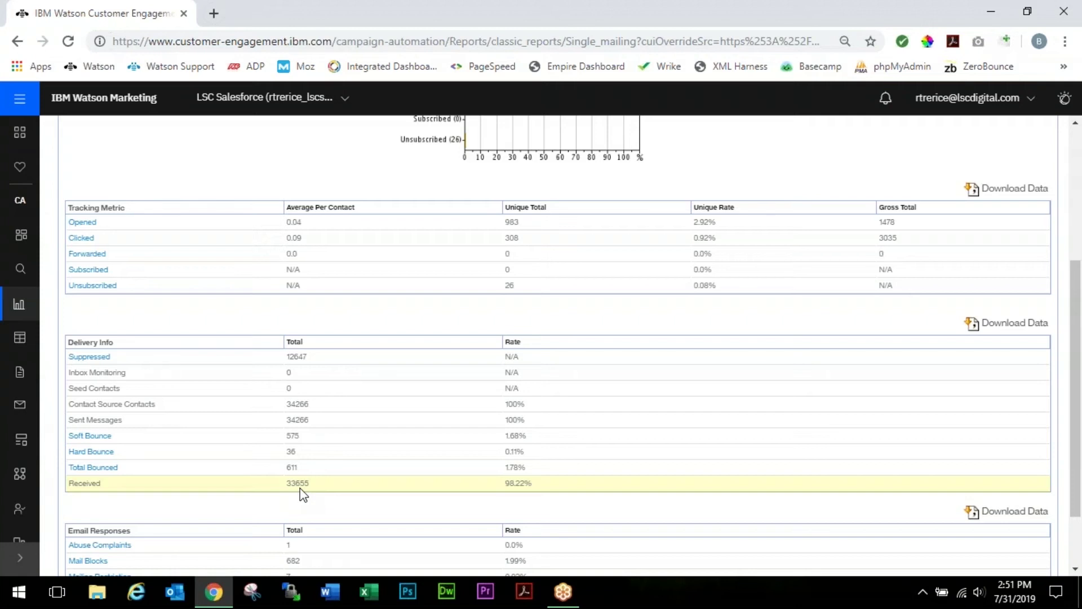
{"action": "scroll", "coordinate": [342, 500], "scroll_direction": "down", "scroll_amount": 3}
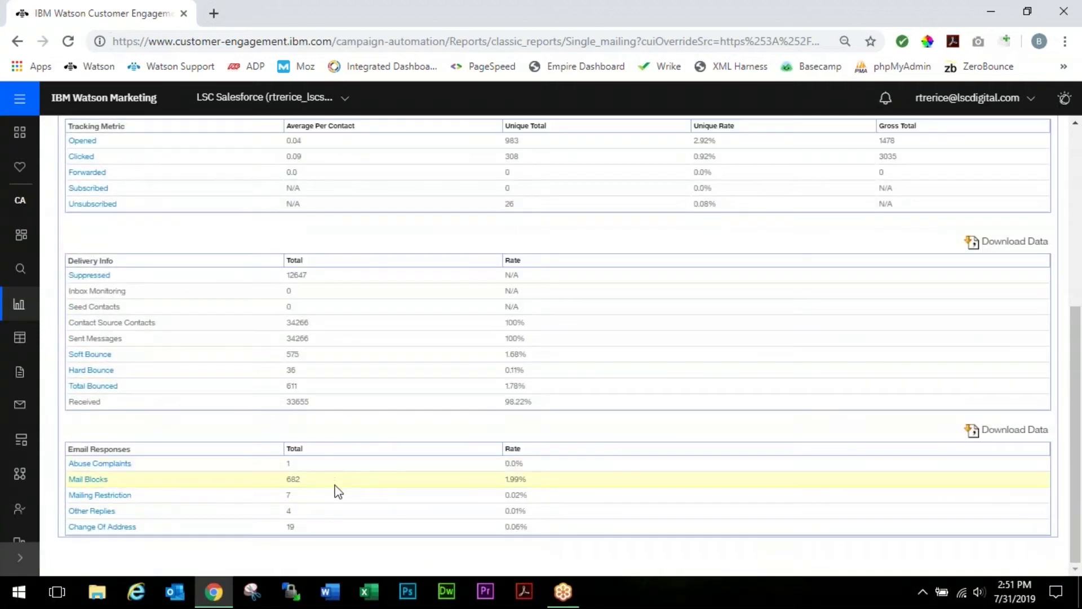
{"action": "scroll", "coordinate": [377, 451], "scroll_direction": "up", "scroll_amount": 10}
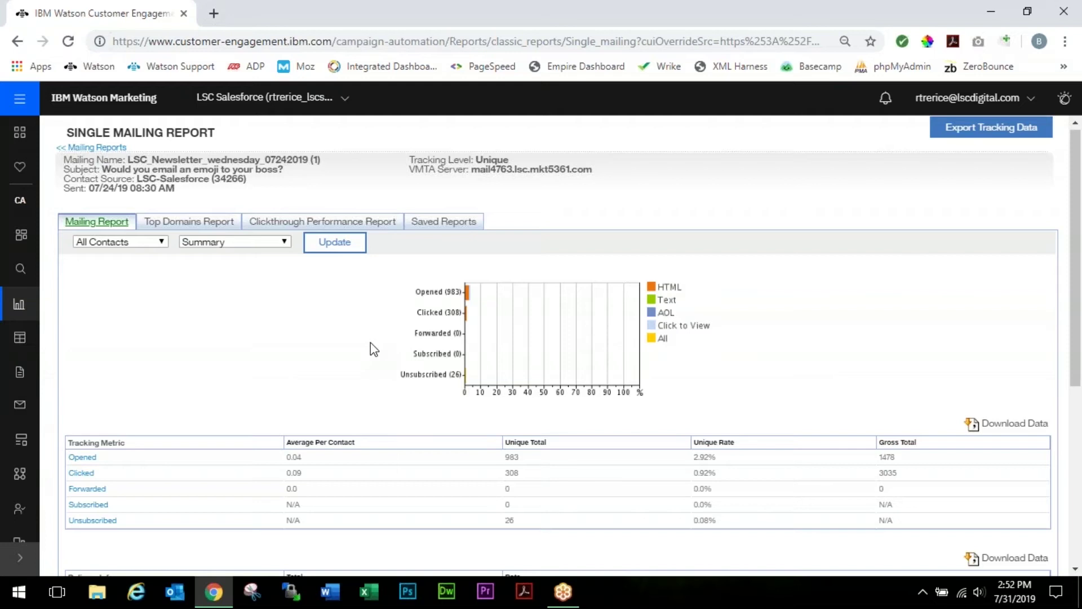
Start Export Tracking Data with only the Clicked metric selected and CSV format
{"action": "left_click", "coordinate": [973, 138]}
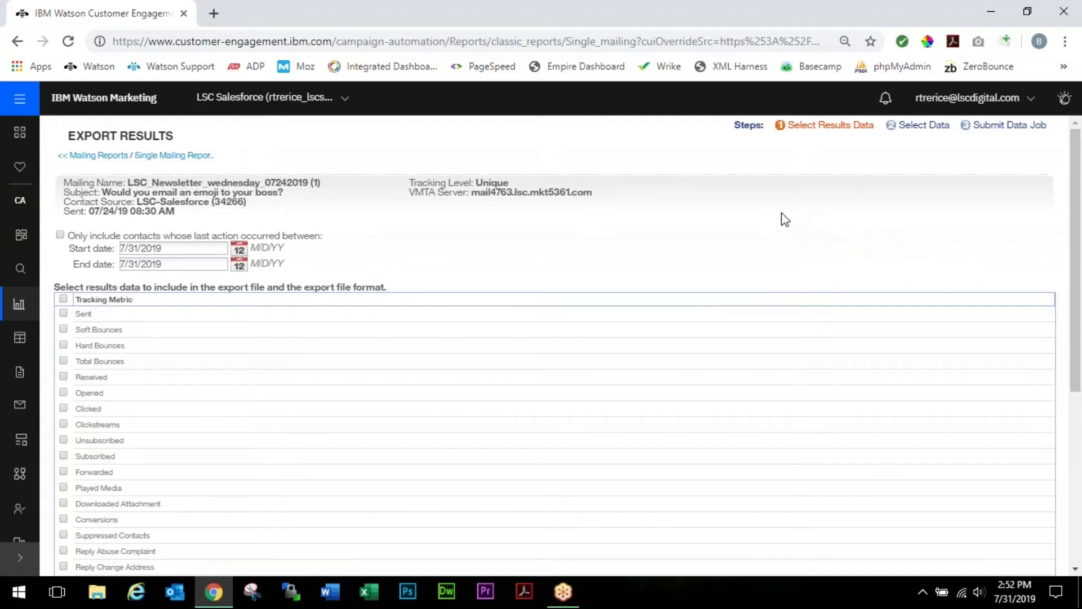
{"action": "left_click", "coordinate": [63, 408]}
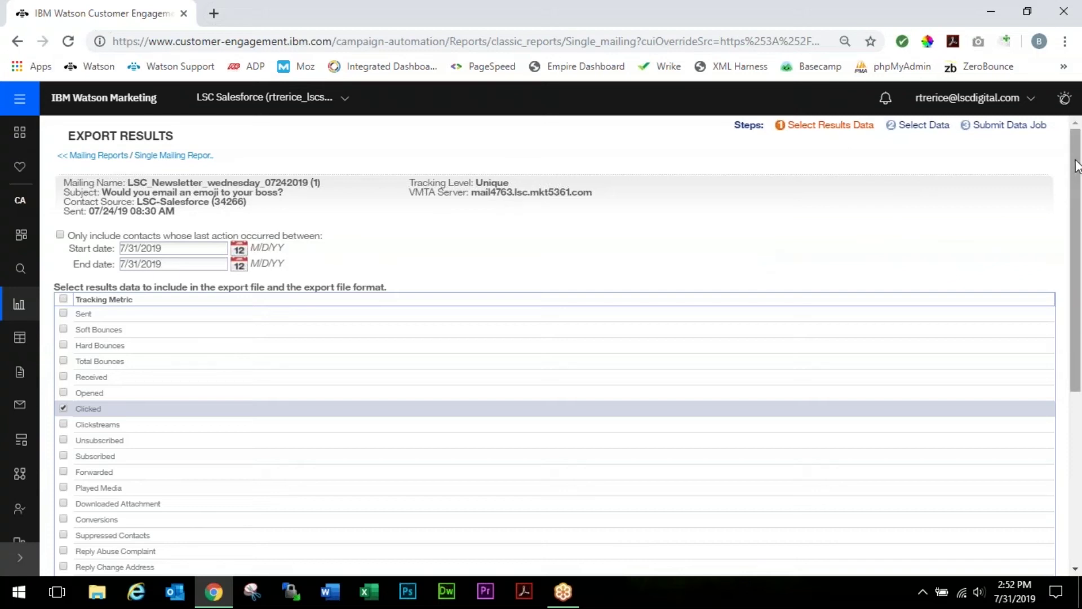
{"action": "left_click_drag", "start_coordinate": [1077, 166], "coordinate": [1054, 366]}
Continue through contact fields with Email checked and submit the Clicked-results CSV export job
{"action": "left_click", "coordinate": [1006, 541]}
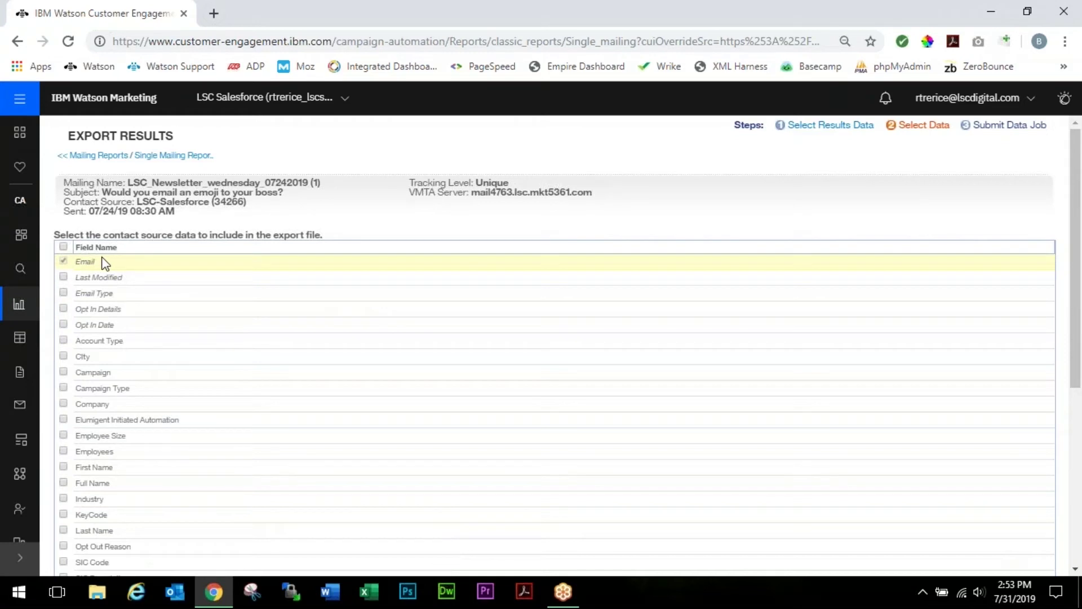
{"action": "scroll", "coordinate": [106, 276], "scroll_direction": "down", "scroll_amount": 1}
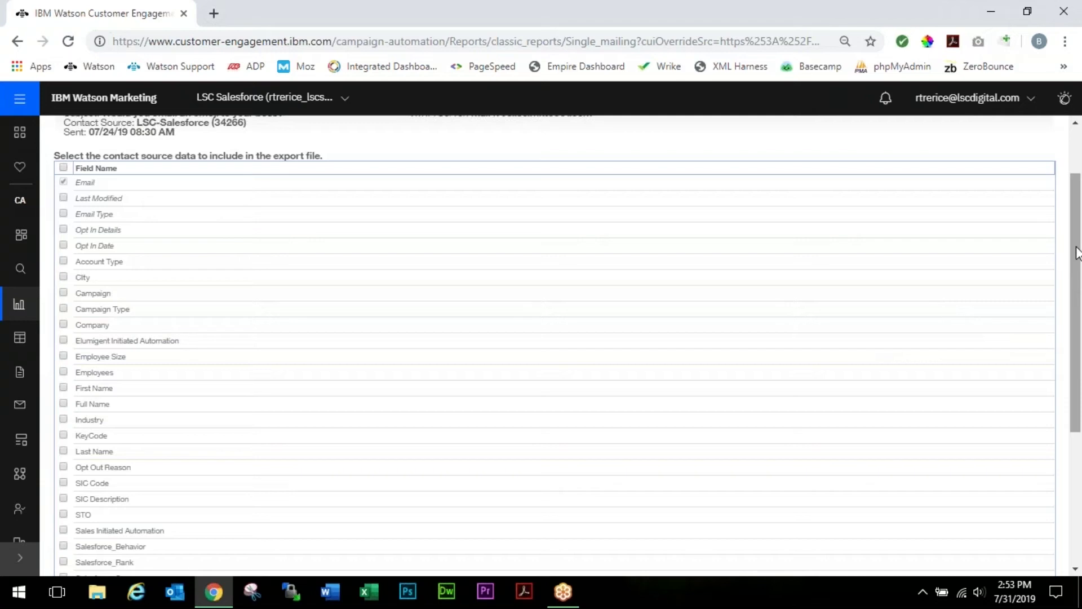
{"action": "left_click_drag", "start_coordinate": [1076, 252], "coordinate": [1049, 417]}
{"action": "left_click", "coordinate": [1021, 542]}
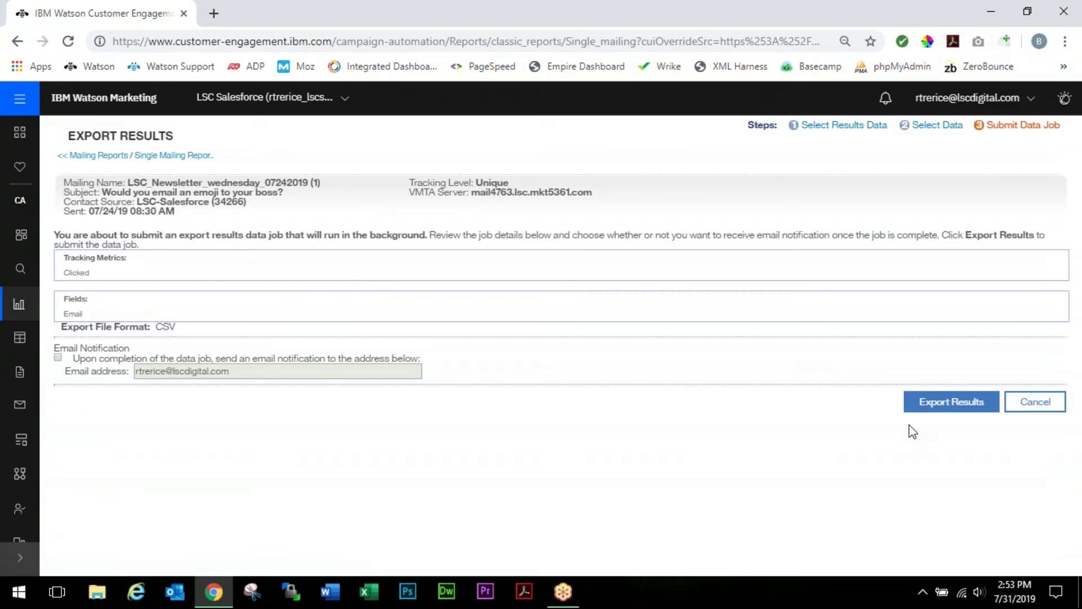
{"action": "left_click", "coordinate": [942, 407]}
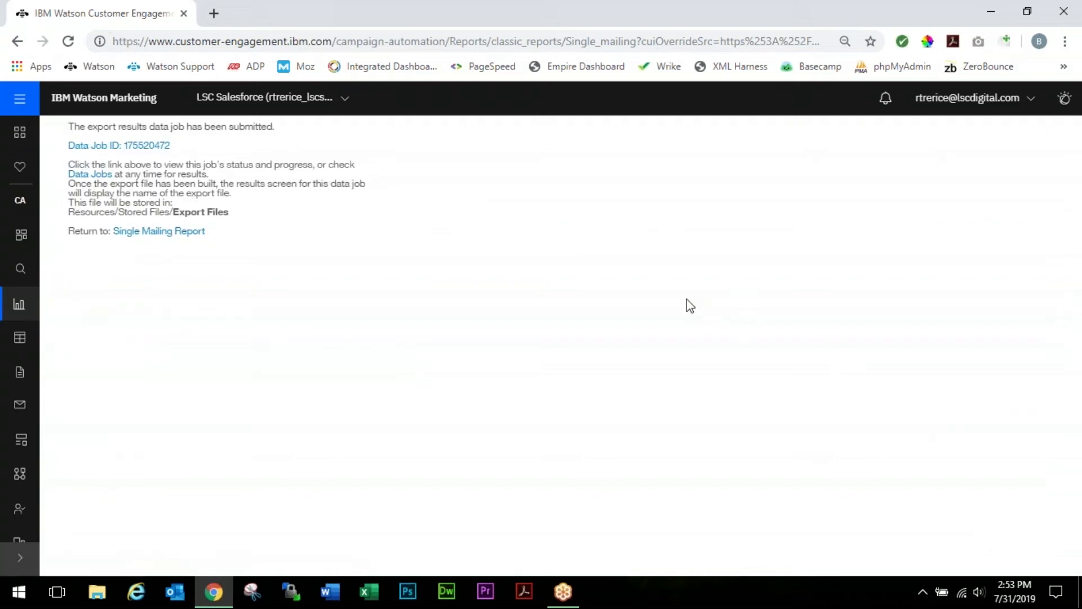
View the completed export job's details, then go to Content > Stored files
{"action": "left_click", "coordinate": [144, 147]}
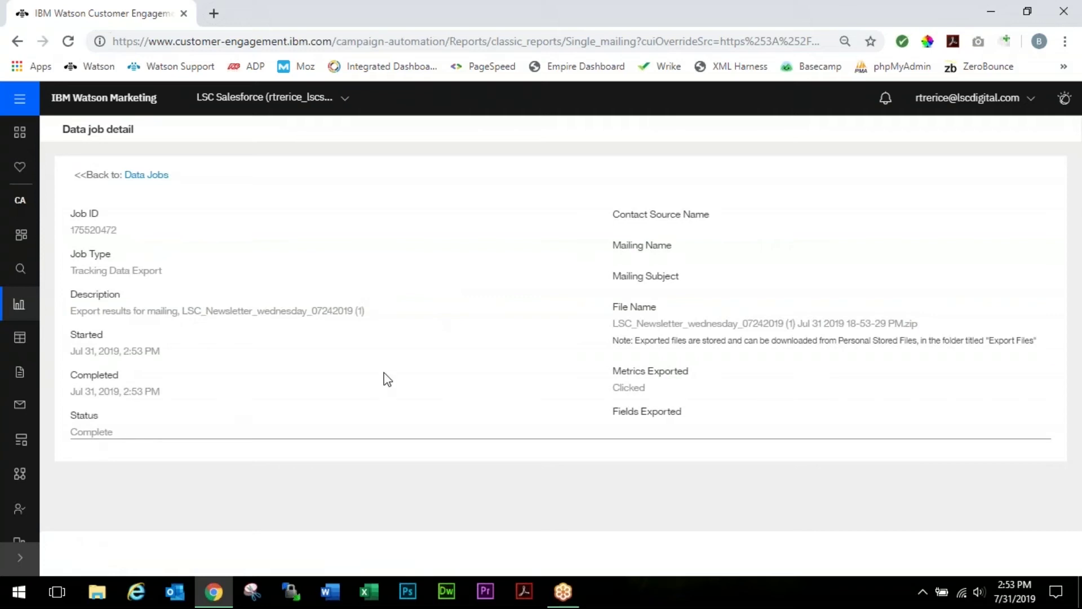
{"action": "left_click", "coordinate": [20, 377]}
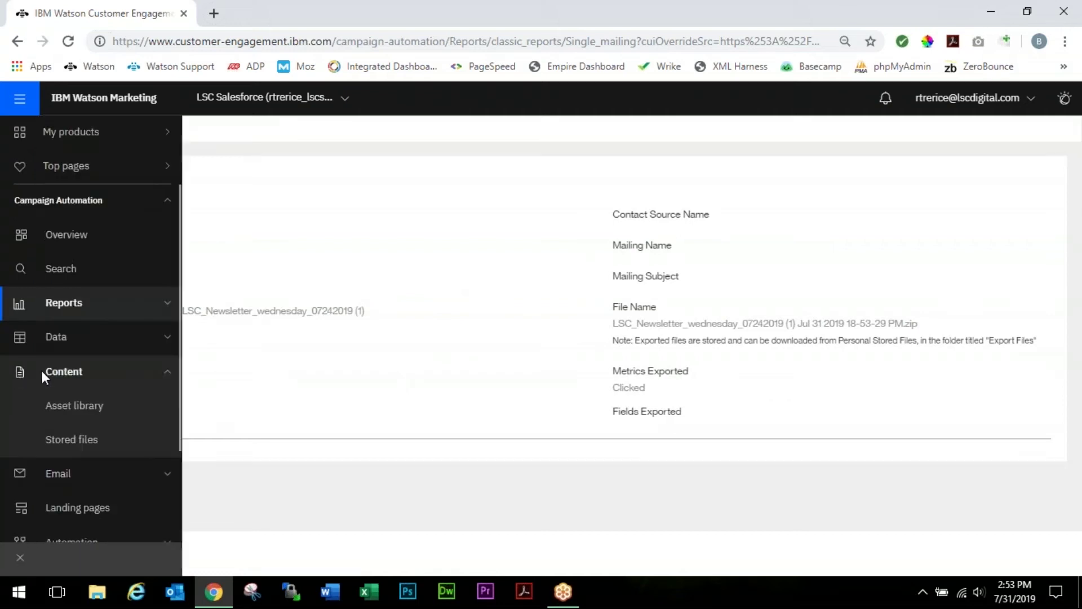
{"action": "left_click", "coordinate": [76, 443]}
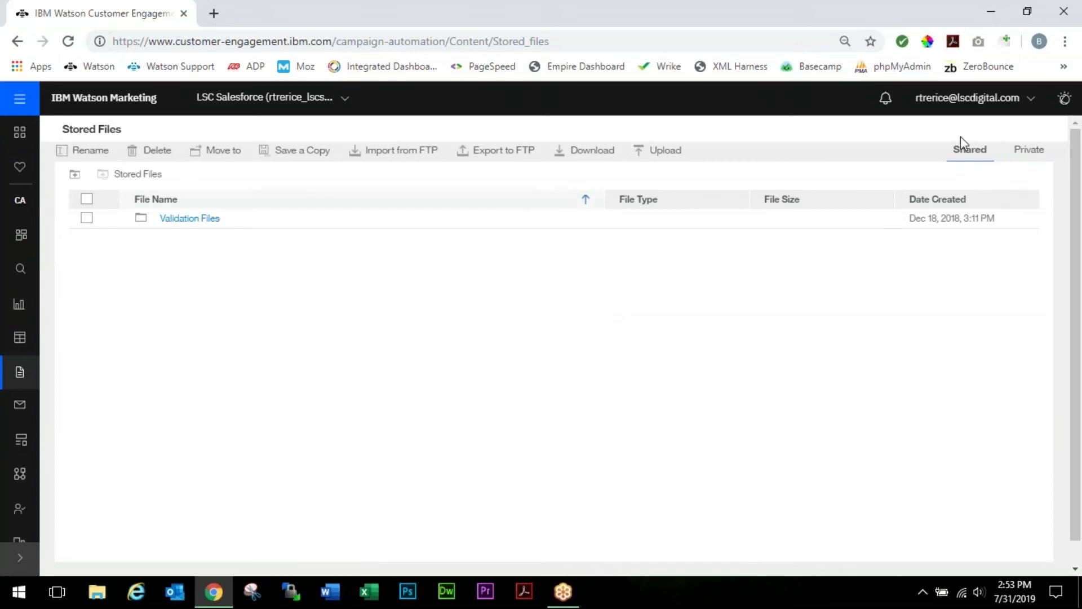
Download the newsletter export zip from Private > Export Files, authenticating with the account password
{"action": "left_click", "coordinate": [1033, 151]}
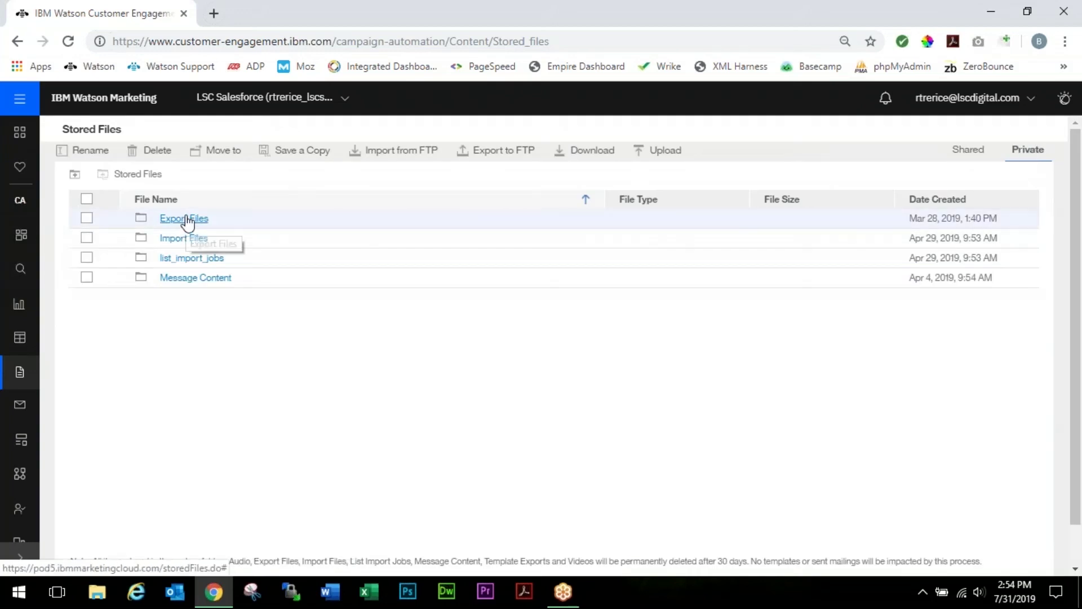
{"action": "left_click", "coordinate": [186, 220]}
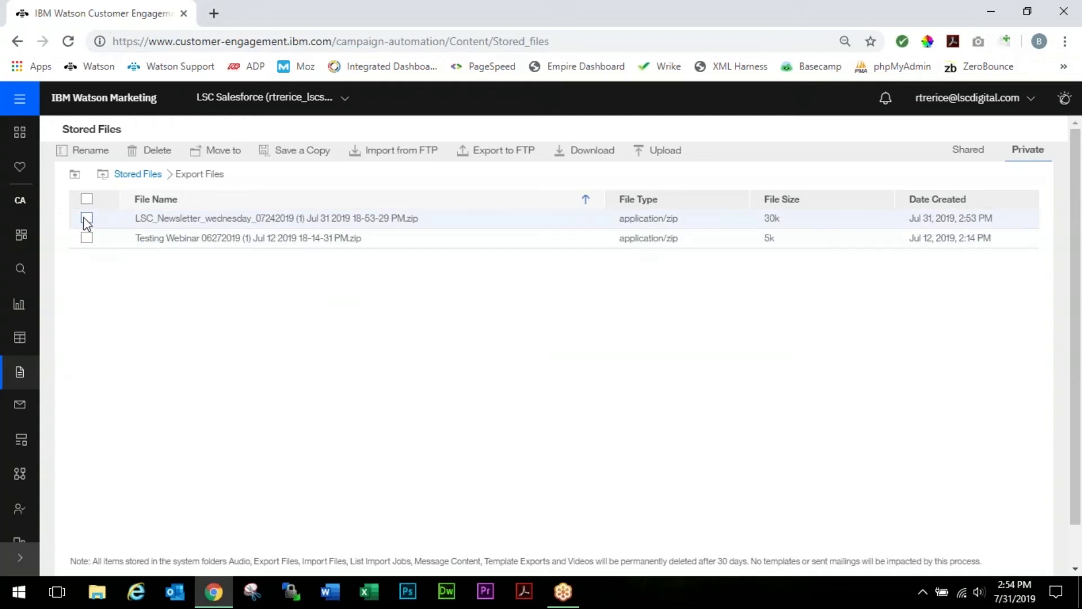
{"action": "left_click", "coordinate": [571, 158]}
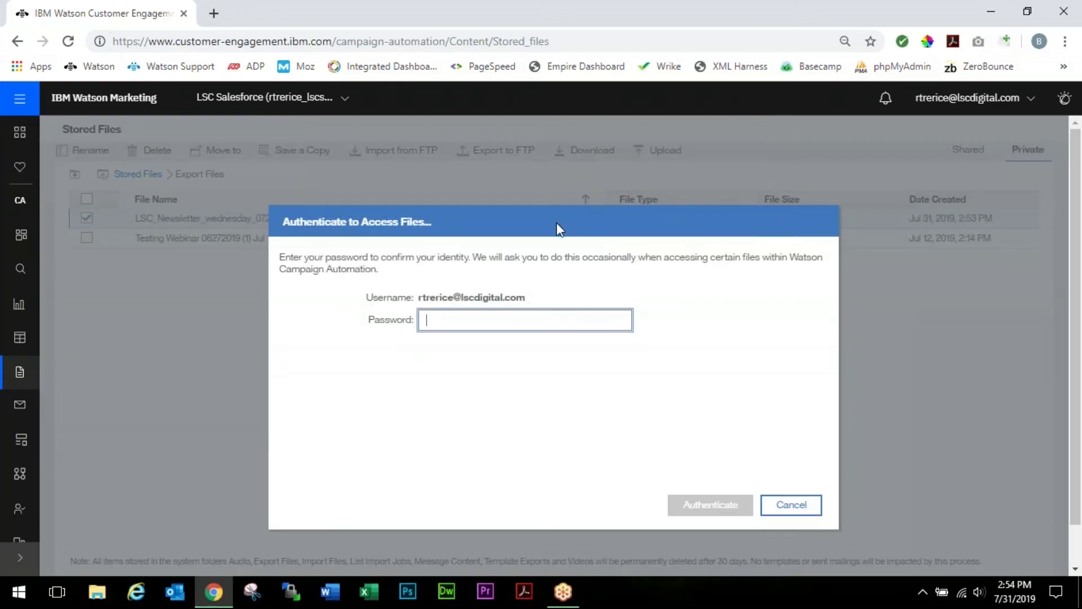
{"action": "type", "text": "••••••••"}
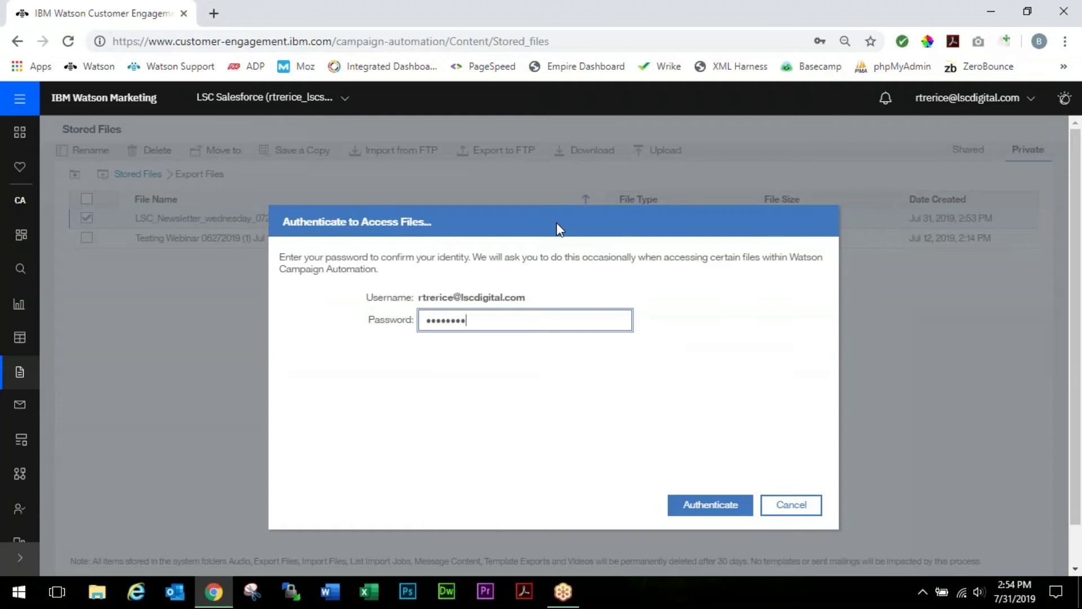
{"action": "left_click", "coordinate": [713, 508]}
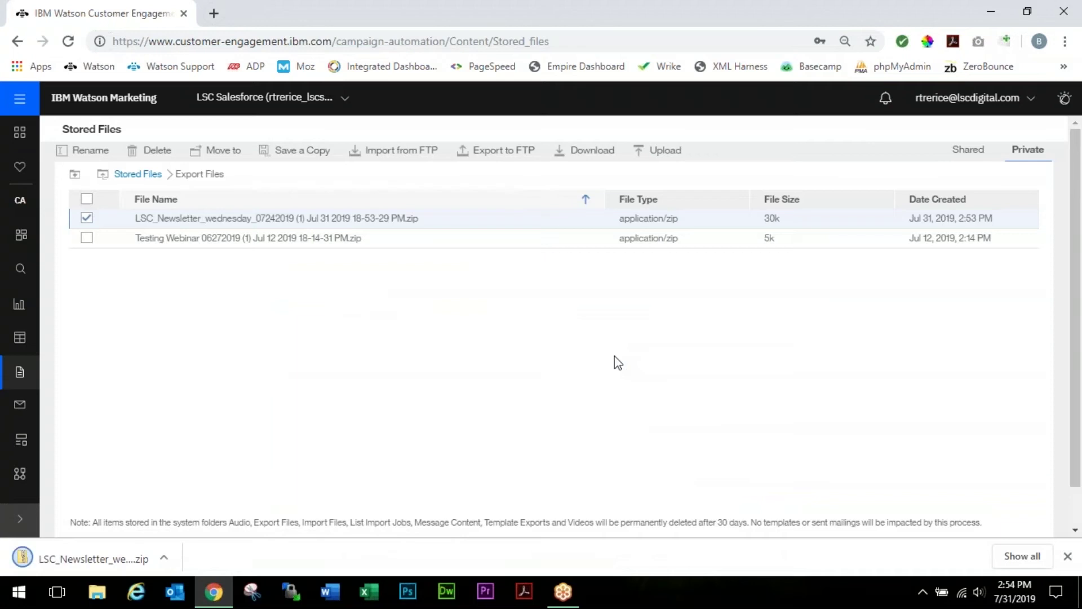
Open the downloaded zip and launch clickthroughs.csv in Excel
{"action": "left_click", "coordinate": [93, 559]}
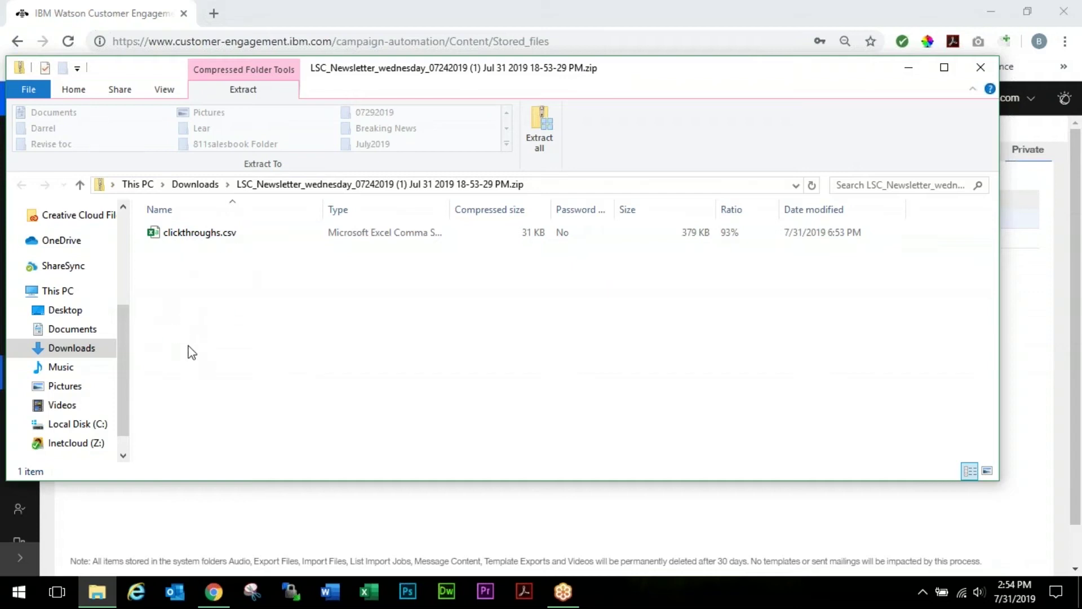
{"action": "double_click", "coordinate": [174, 236]}
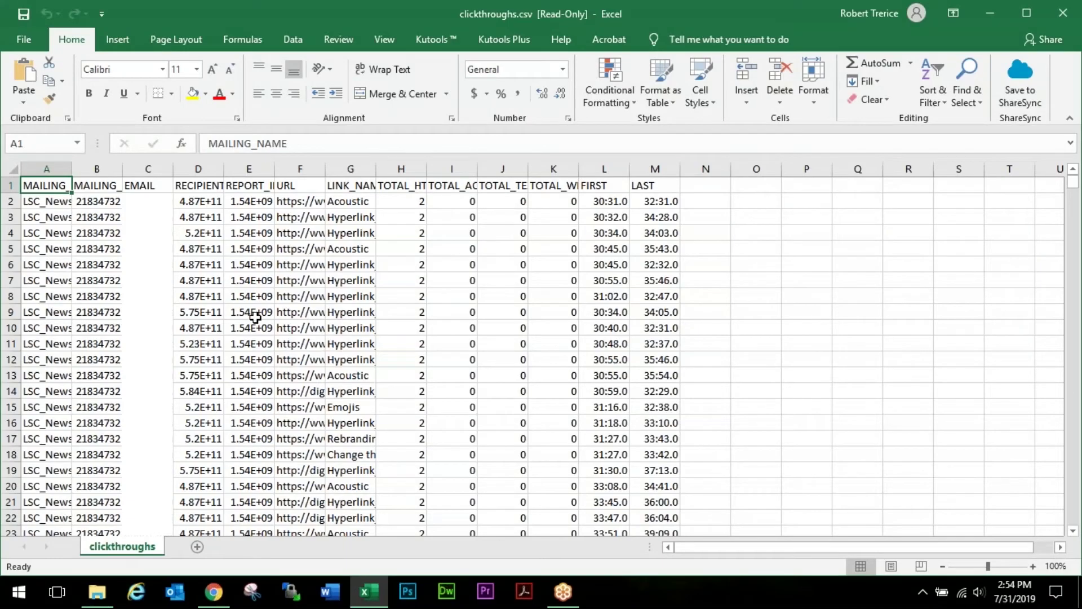
Remove rows duplicated on EMAIL and URL, dropping 64 and leaving 1463 unique rows
{"action": "left_click", "coordinate": [294, 40]}
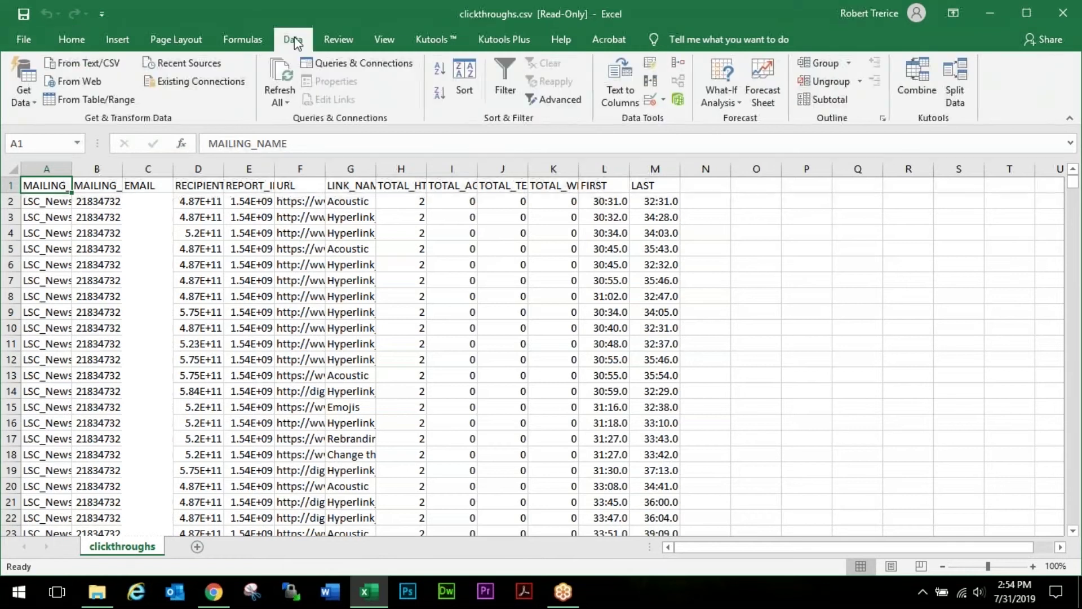
{"action": "left_click", "coordinate": [650, 83]}
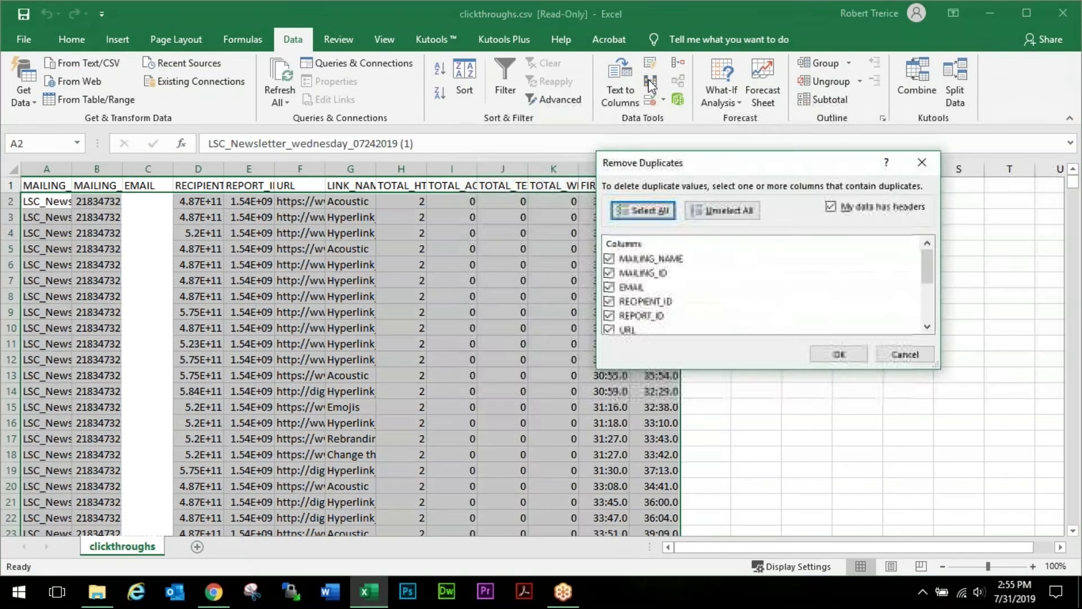
{"action": "left_click", "coordinate": [728, 210]}
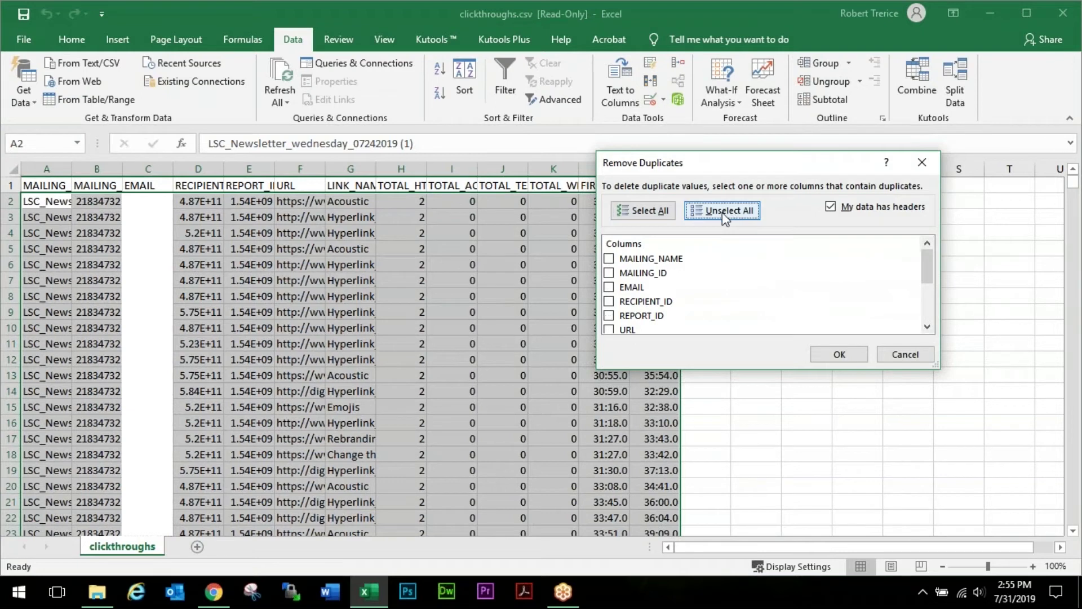
{"action": "left_click", "coordinate": [610, 288]}
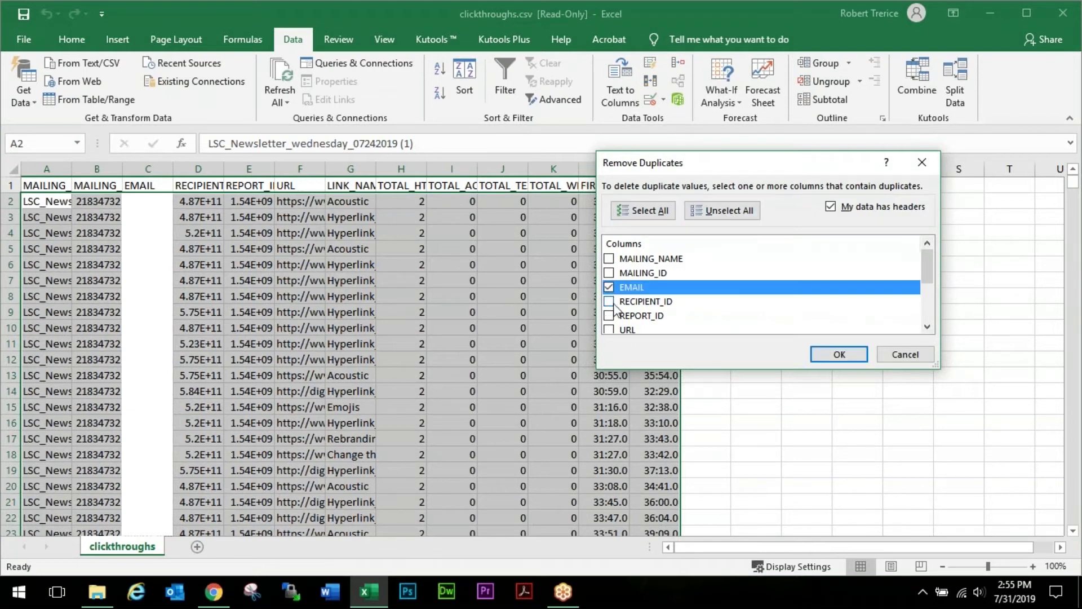
{"action": "left_click", "coordinate": [615, 330]}
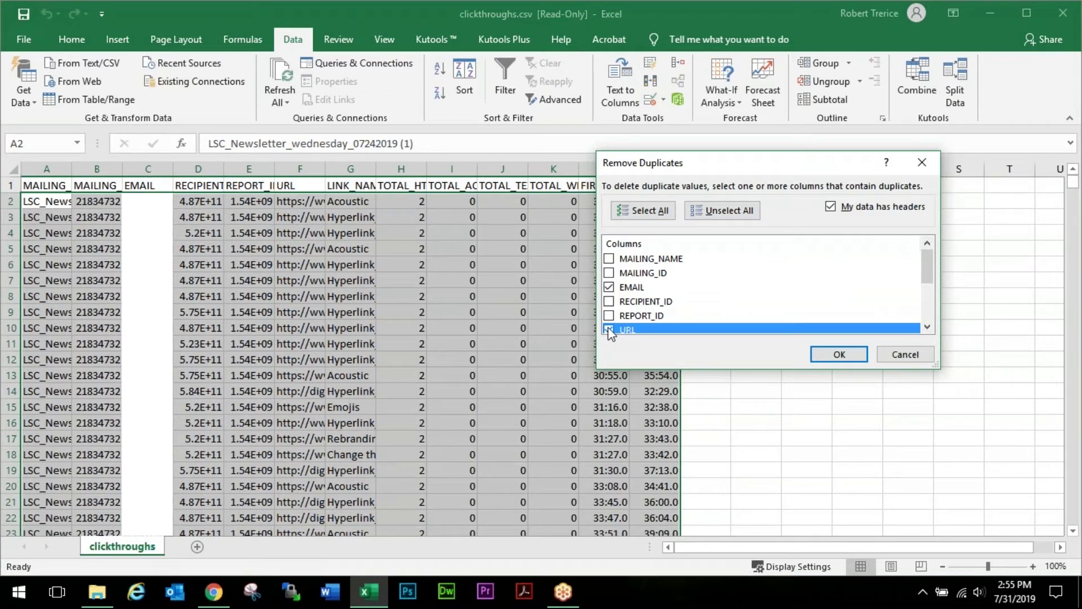
{"action": "left_click", "coordinate": [609, 330]}
{"action": "left_click", "coordinate": [839, 356]}
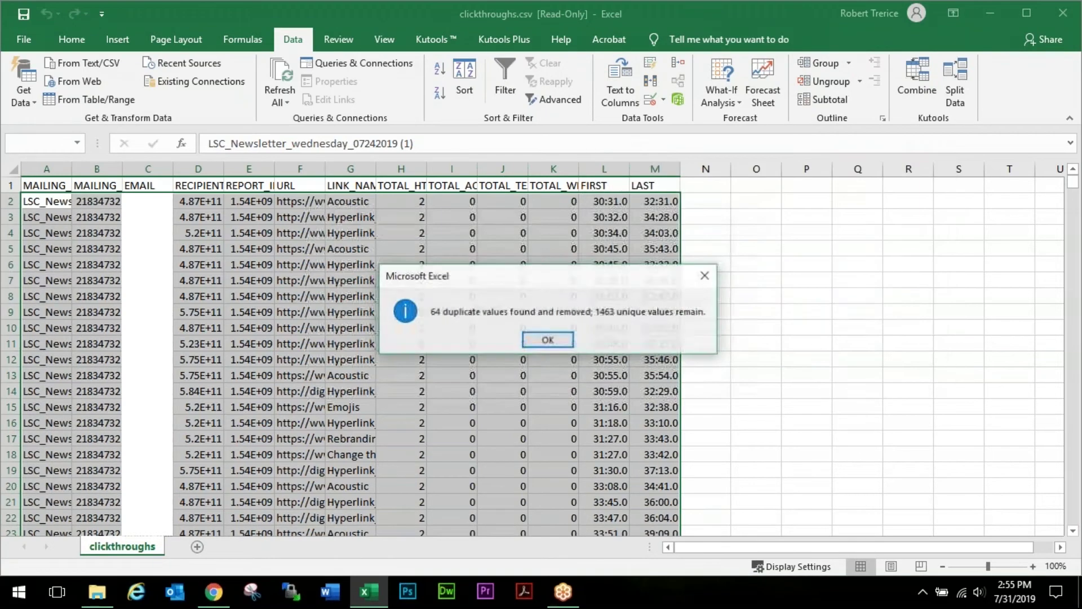
{"action": "left_click", "coordinate": [551, 338]}
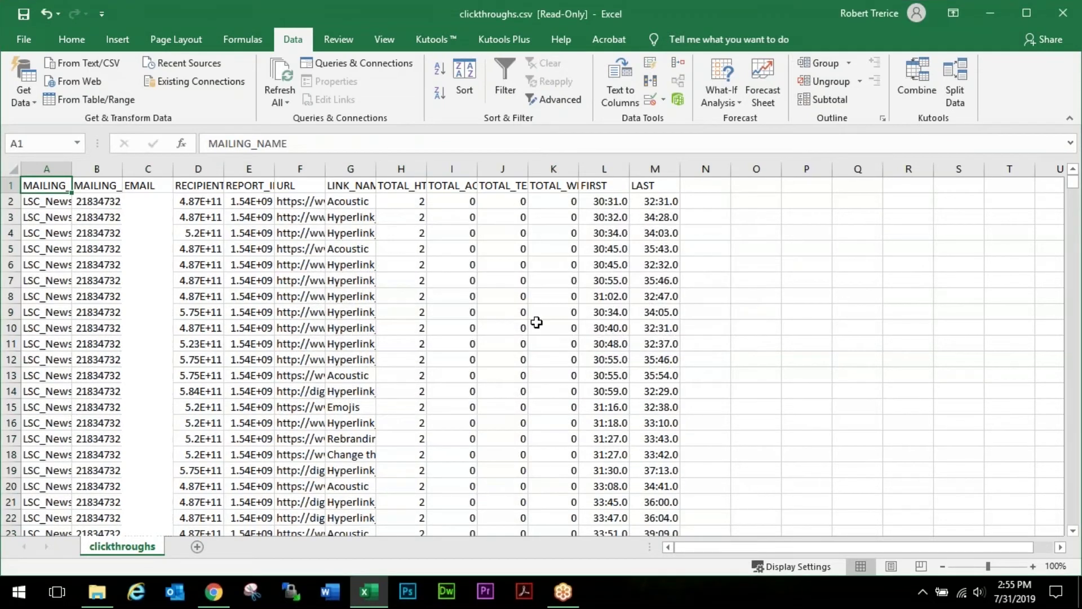
Insert a new-sheet PivotTable with Count of EMAIL as values and URL as rows
{"action": "left_click", "coordinate": [117, 41]}
{"action": "left_click", "coordinate": [32, 76]}
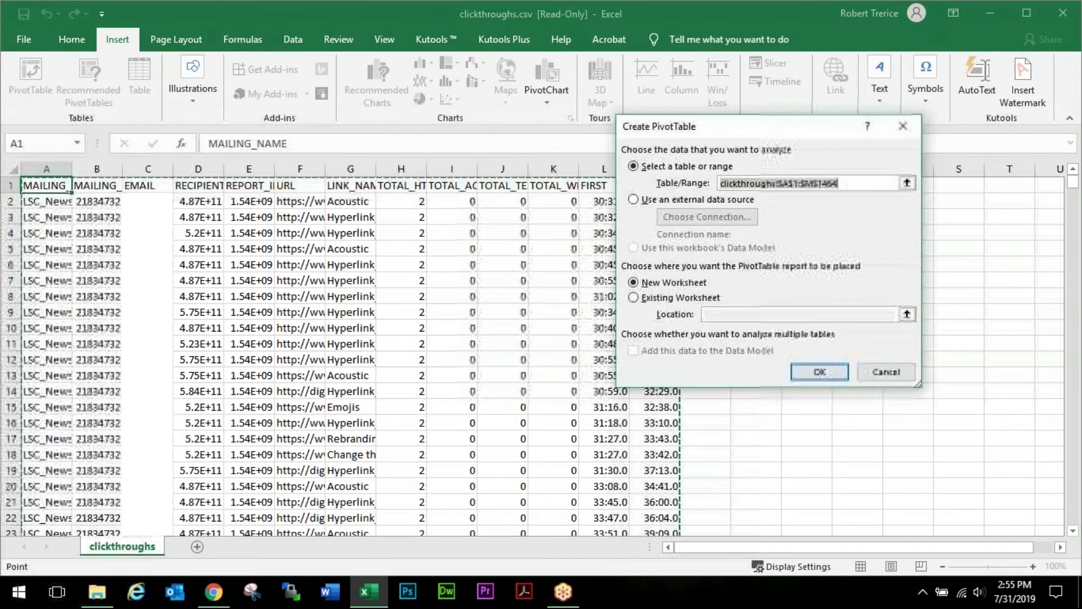
{"action": "left_click", "coordinate": [819, 374]}
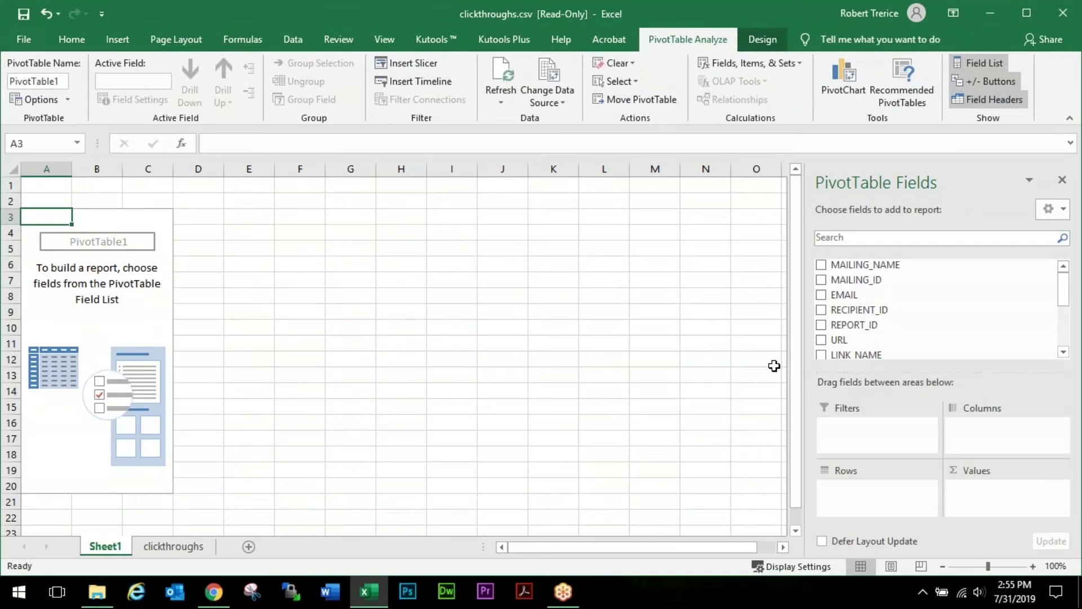
{"action": "left_click_drag", "start_coordinate": [836, 302], "coordinate": [971, 492]}
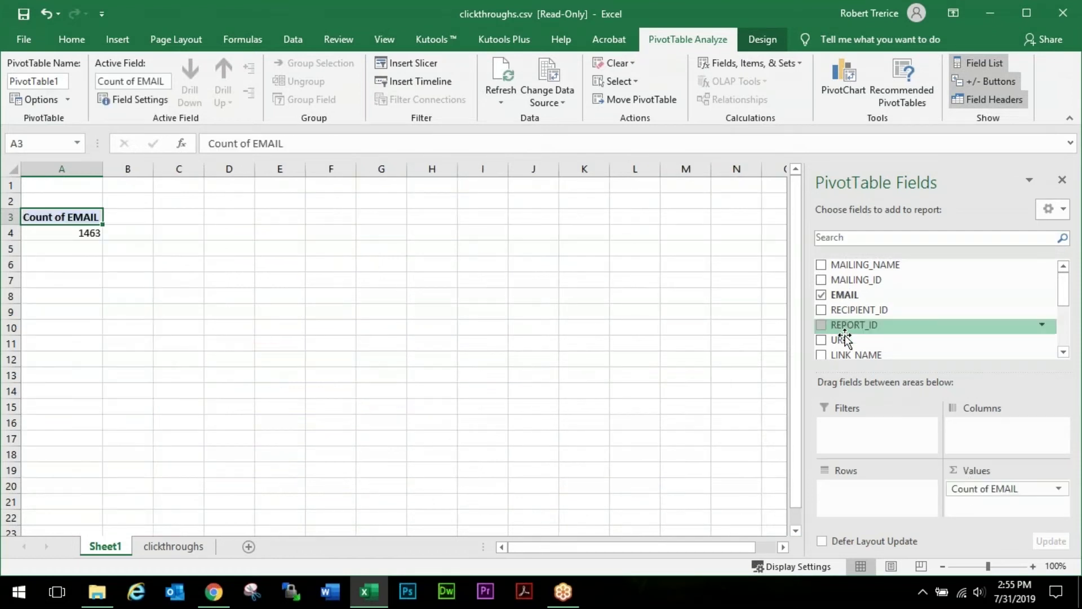
{"action": "left_click_drag", "start_coordinate": [841, 338], "coordinate": [860, 491]}
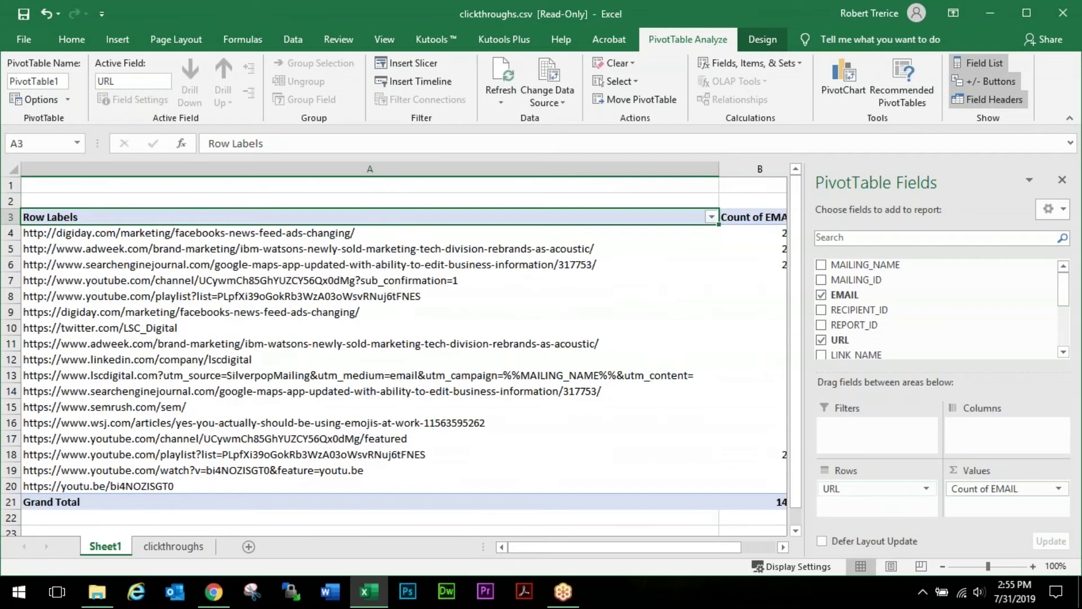
{"action": "left_click", "coordinate": [700, 196]}
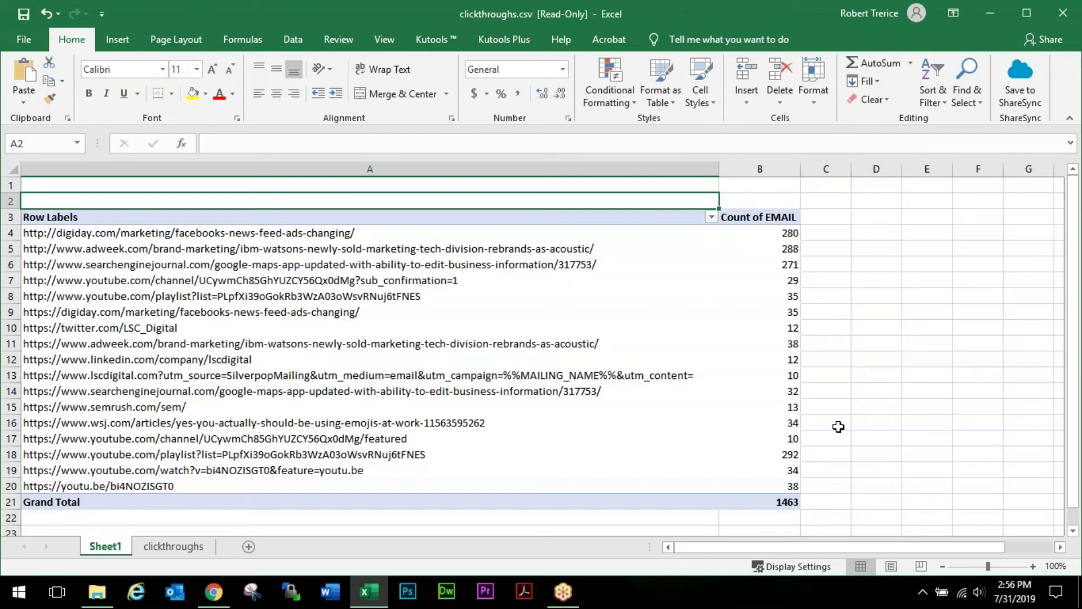
Close Excel without saving and the zip window, then delete the export zip from Export Files
{"action": "left_click", "coordinate": [1064, 16]}
{"action": "left_click", "coordinate": [541, 313]}
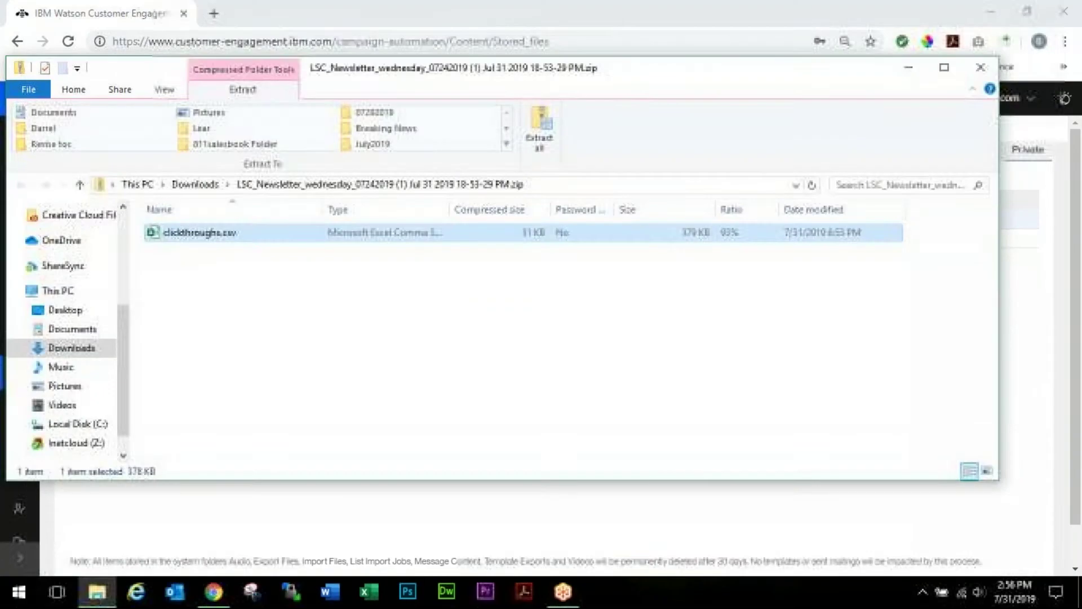
{"action": "left_click", "coordinate": [981, 68]}
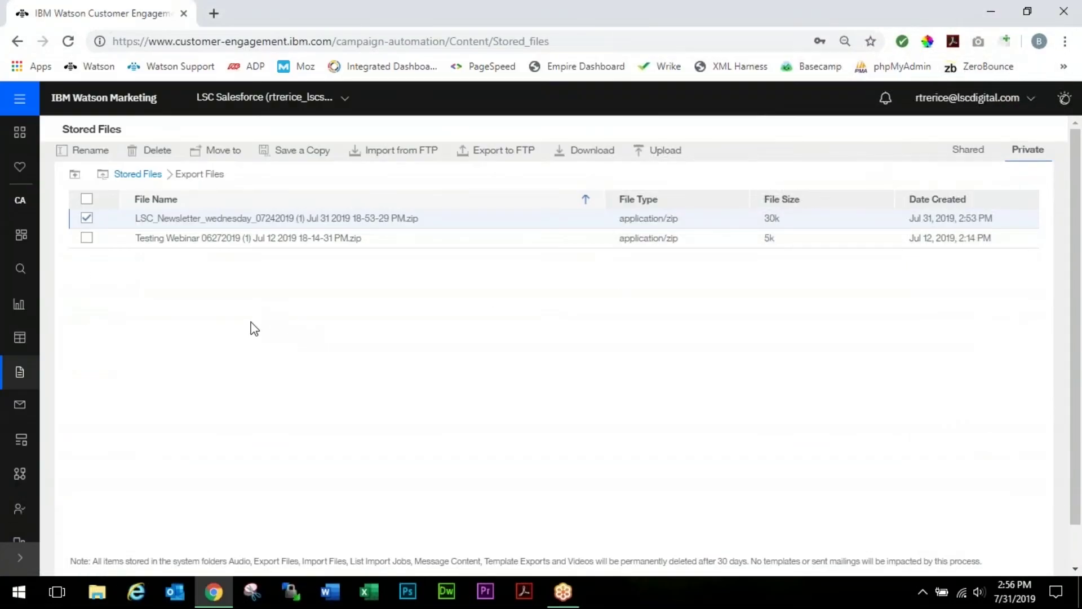
{"action": "left_click", "coordinate": [158, 152]}
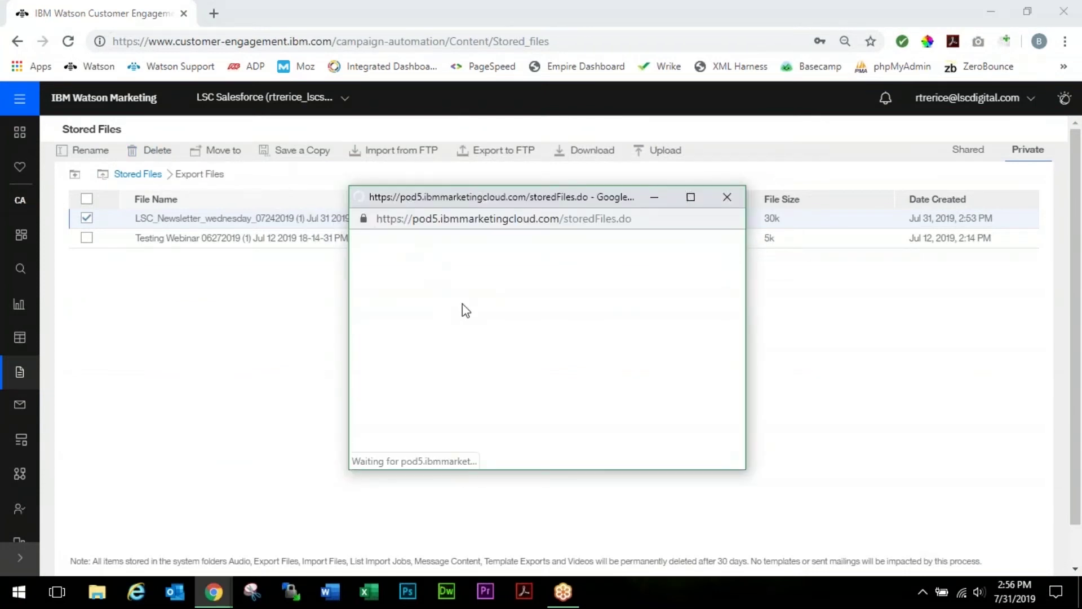
{"action": "left_click", "coordinate": [637, 336]}
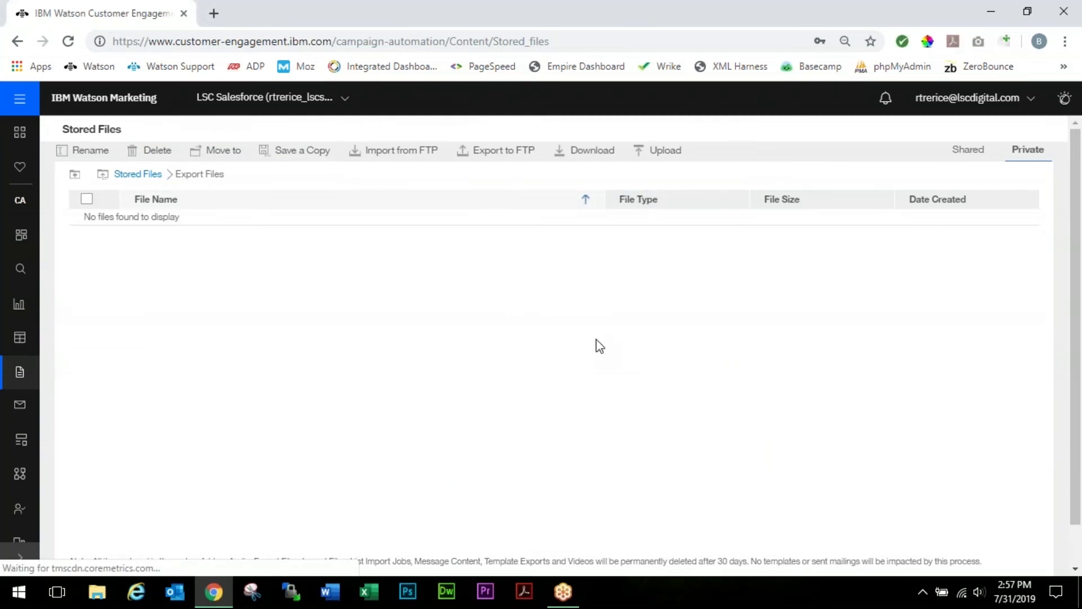
Go to the Multiple Mailings page under Reports (classic)
{"action": "left_click", "coordinate": [20, 302]}
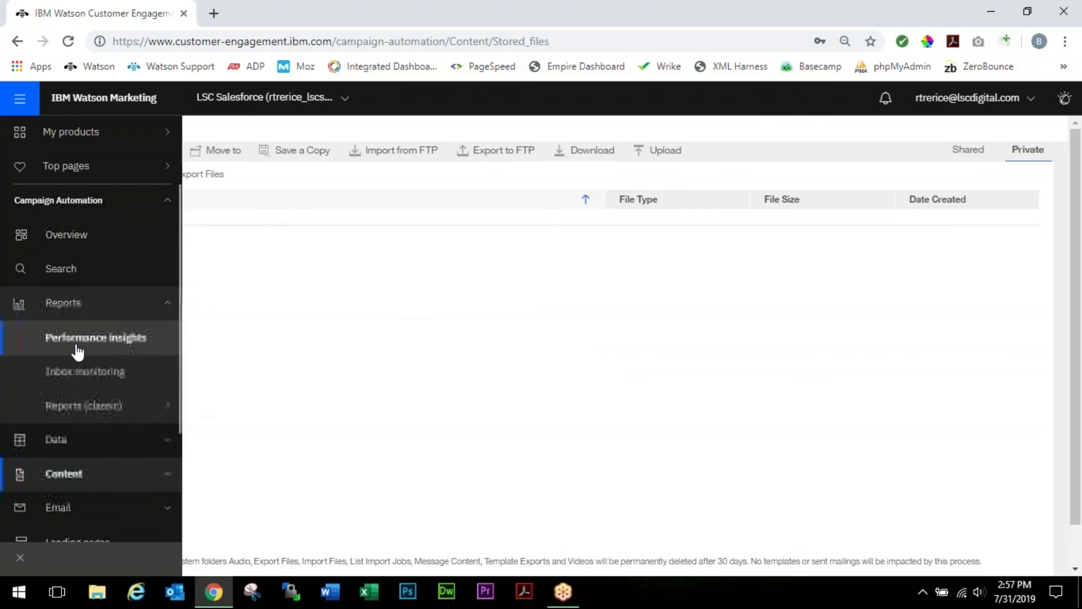
{"action": "mouse_move", "coordinate": [76, 403]}
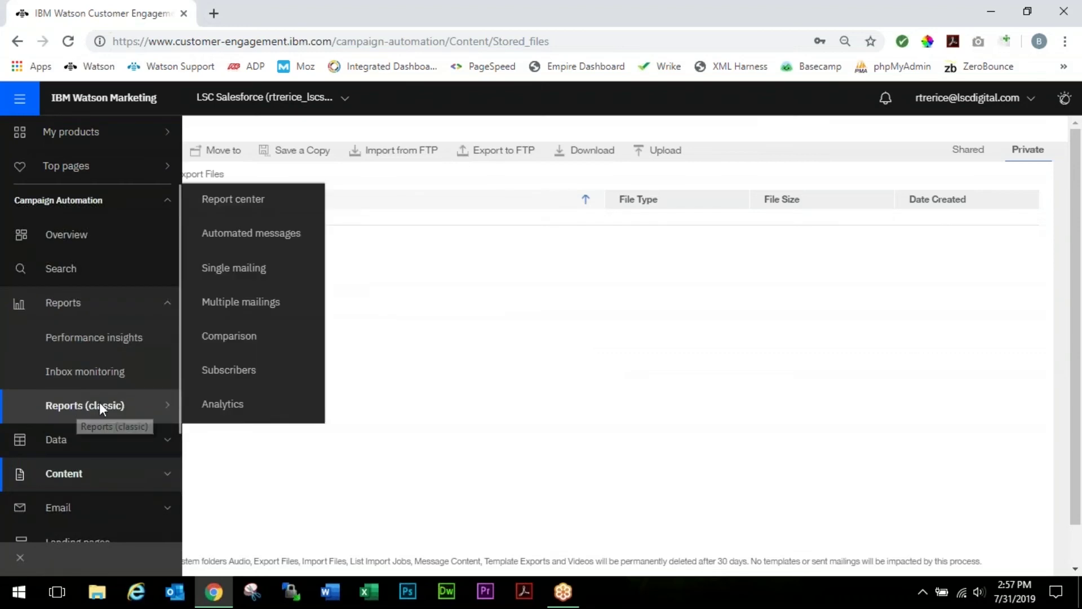
{"action": "left_click", "coordinate": [257, 313]}
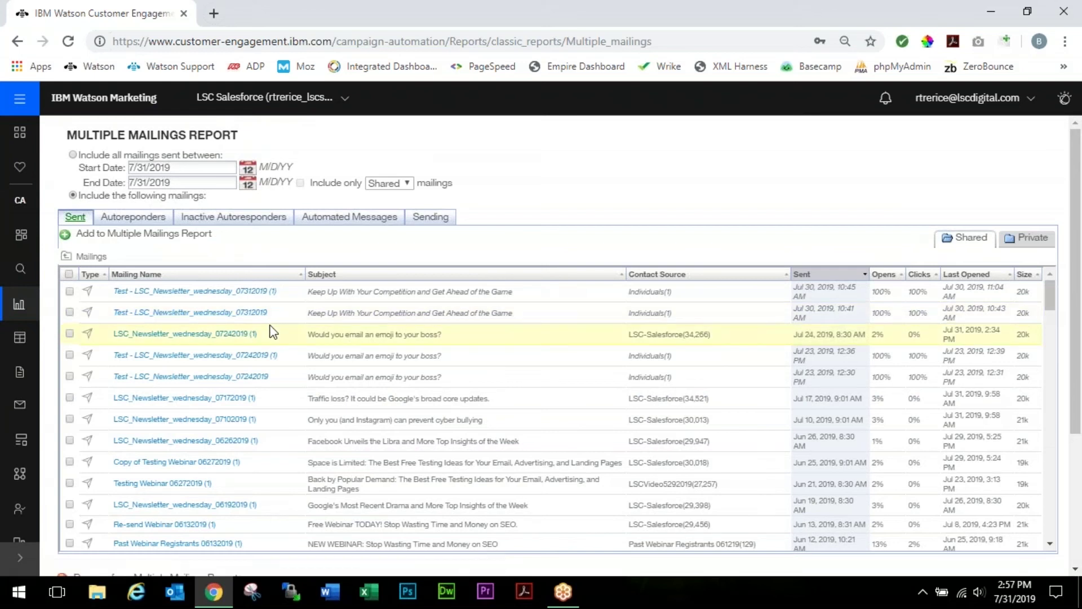
Select the 07242019, 07172019, 07102019 and 06262019 newsletters for the report
{"action": "left_click", "coordinate": [69, 333]}
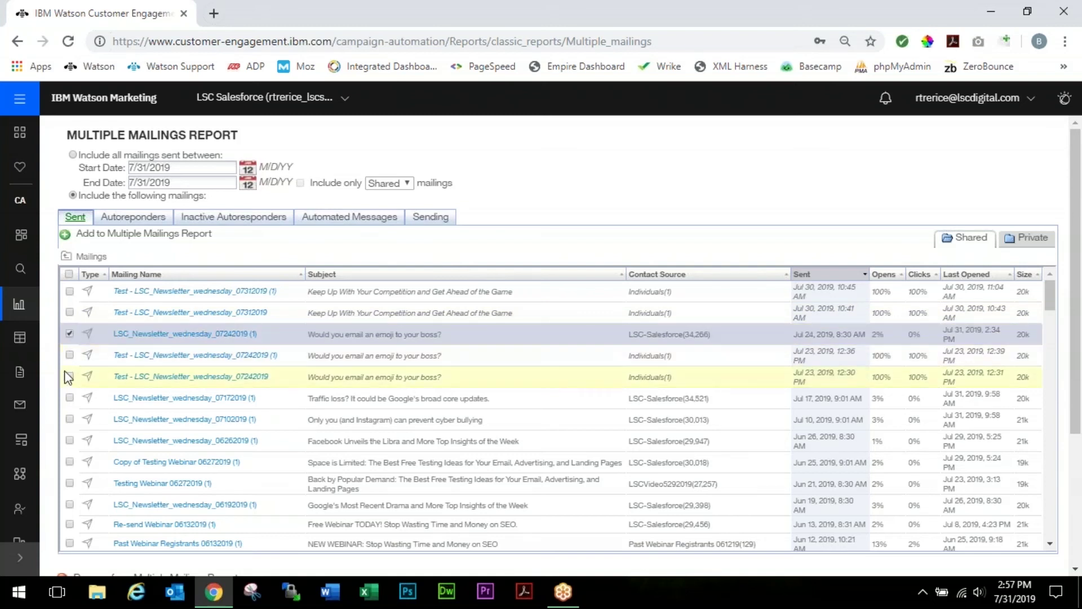
{"action": "left_click", "coordinate": [70, 398]}
{"action": "left_click", "coordinate": [70, 419]}
{"action": "left_click", "coordinate": [70, 441]}
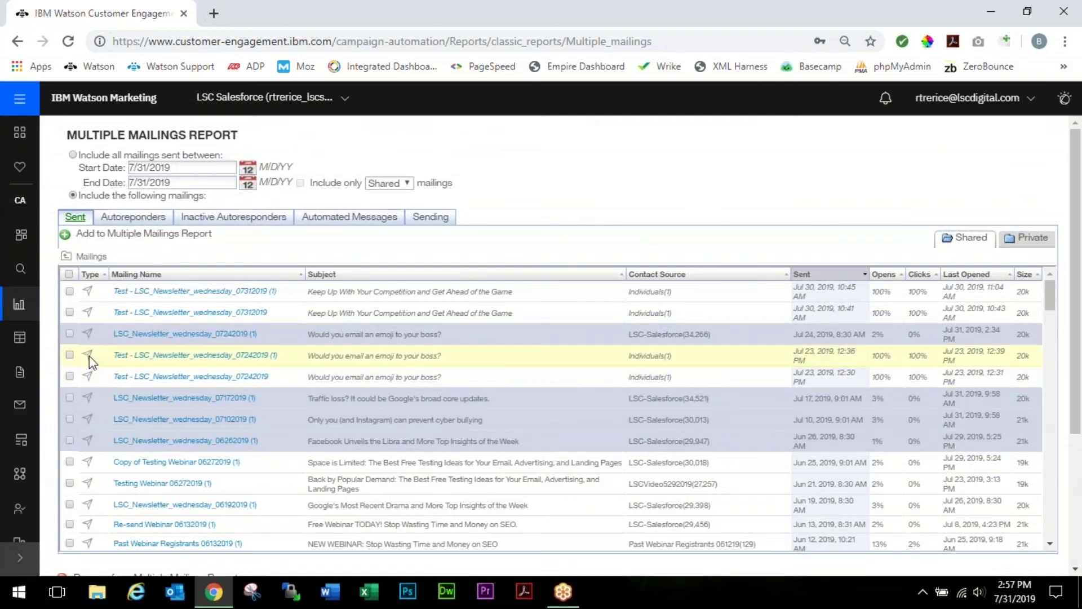
{"action": "left_click_drag", "start_coordinate": [1075, 180], "coordinate": [1078, 338]}
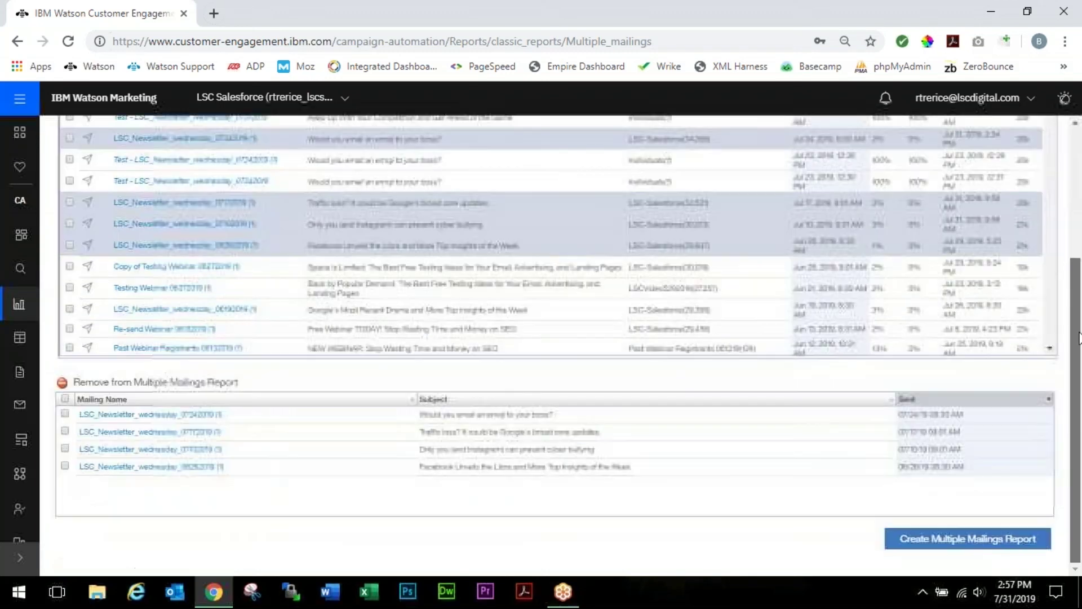
Create the Multiple Mailings Report showing 128747 sent, 3516 unique opens and 758 unique clicks
{"action": "left_click", "coordinate": [955, 544]}
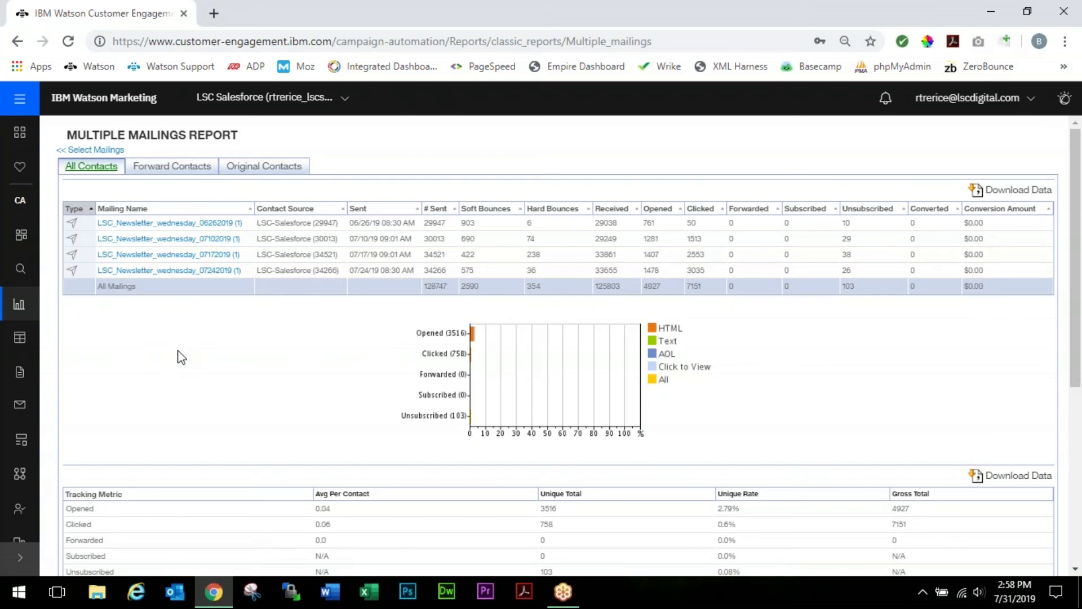
{"action": "left_click", "coordinate": [181, 274]}
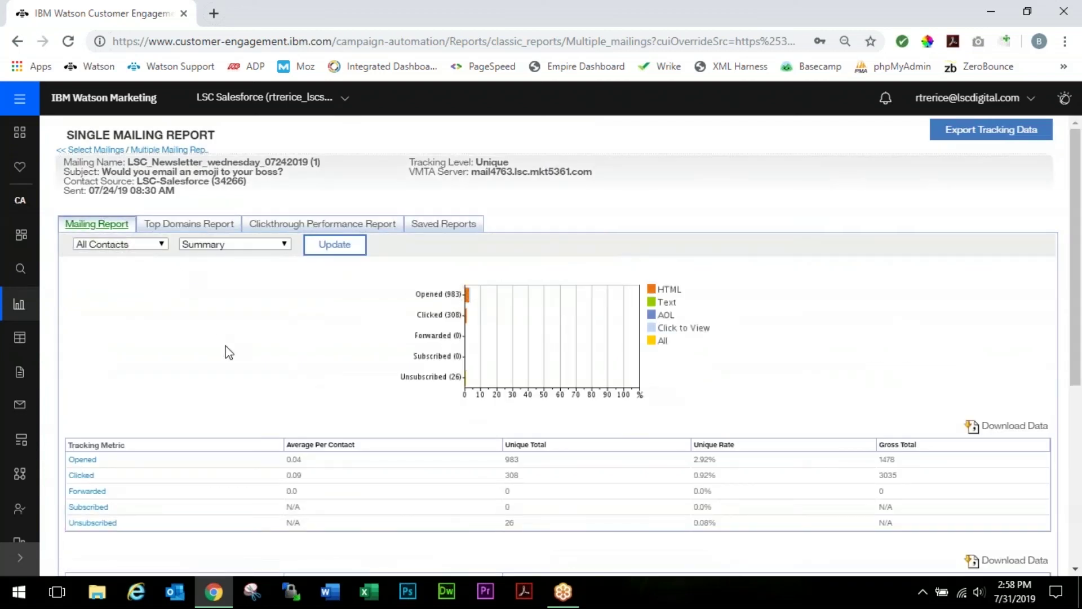
{"action": "scroll", "coordinate": [227, 351], "scroll_direction": "down", "scroll_amount": 2}
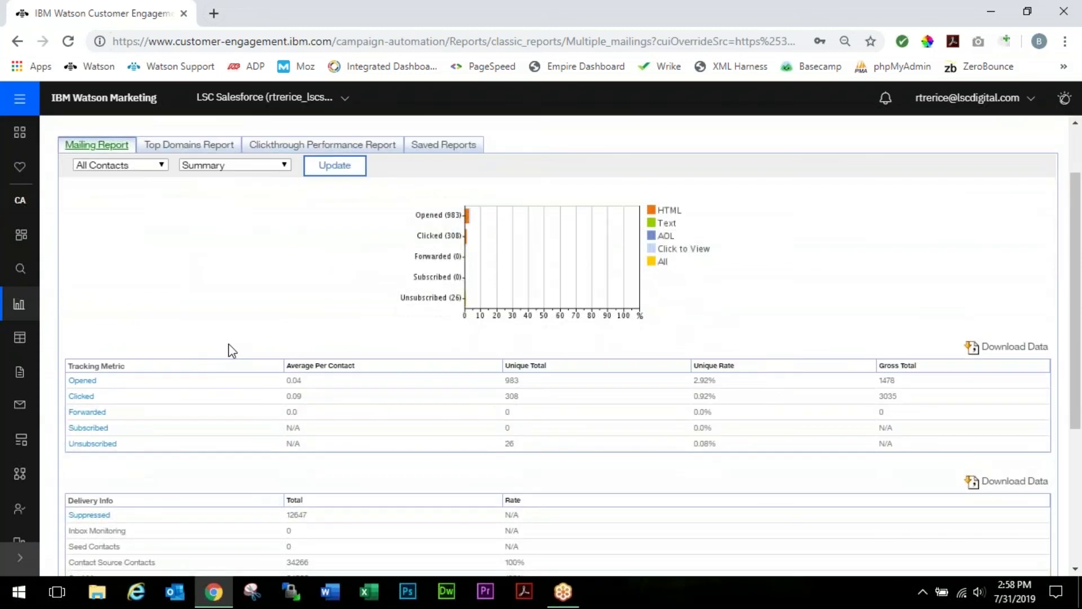
{"action": "scroll", "coordinate": [228, 351], "scroll_direction": "up", "scroll_amount": 2}
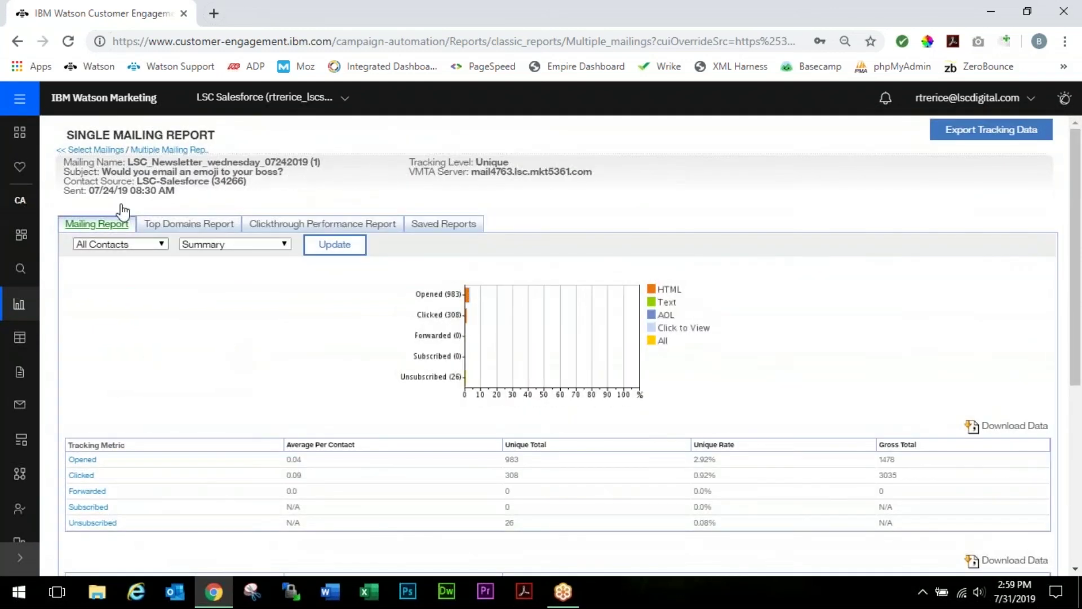
{"action": "left_click", "coordinate": [148, 150]}
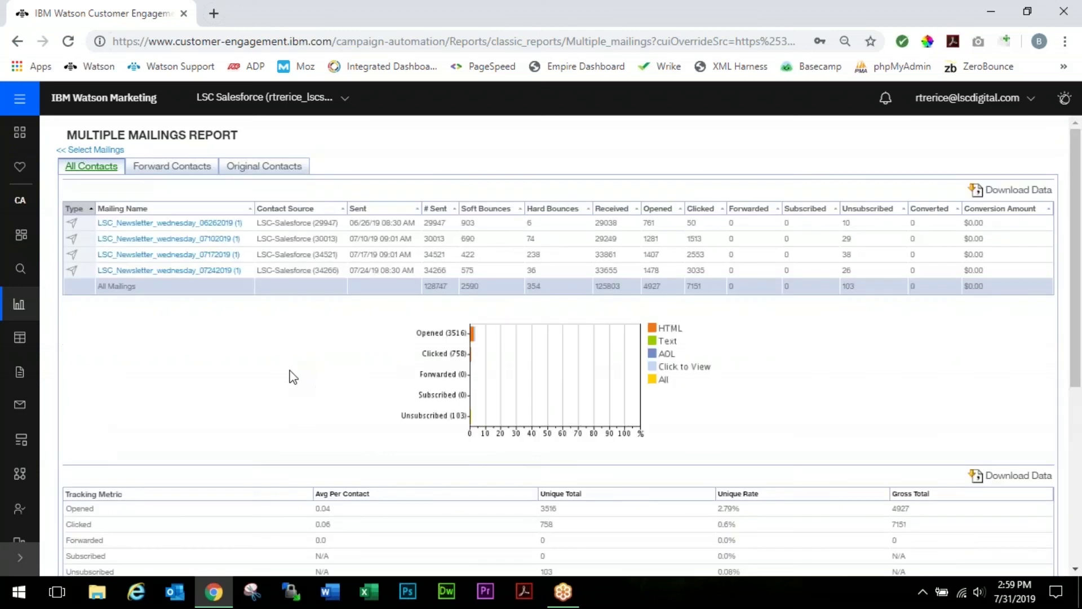
{"action": "scroll", "coordinate": [305, 376], "scroll_direction": "down", "scroll_amount": 2}
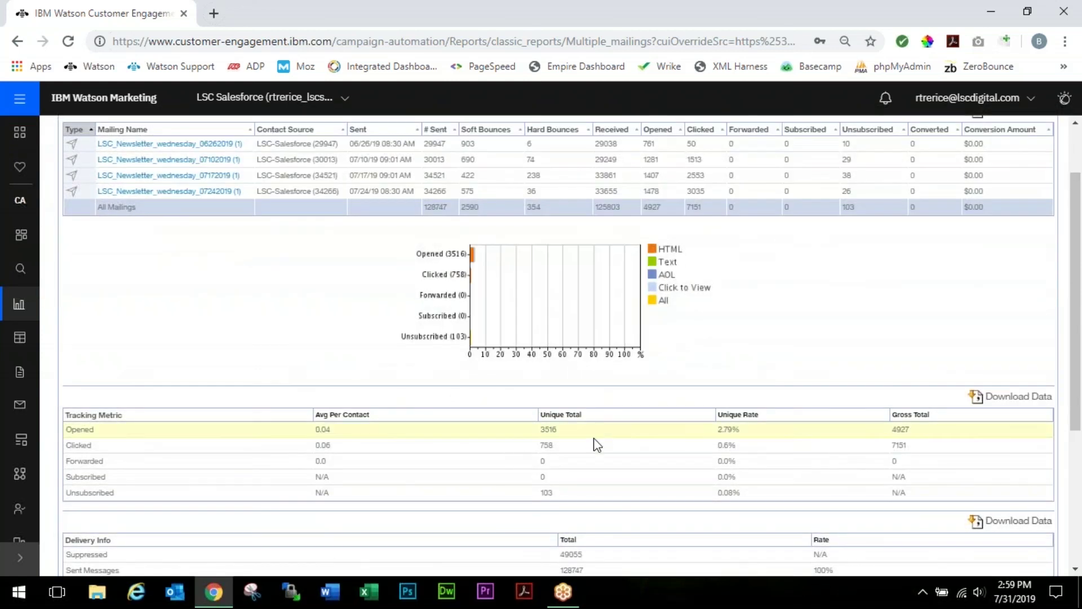
{"action": "scroll", "coordinate": [418, 369], "scroll_direction": "down", "scroll_amount": 3}
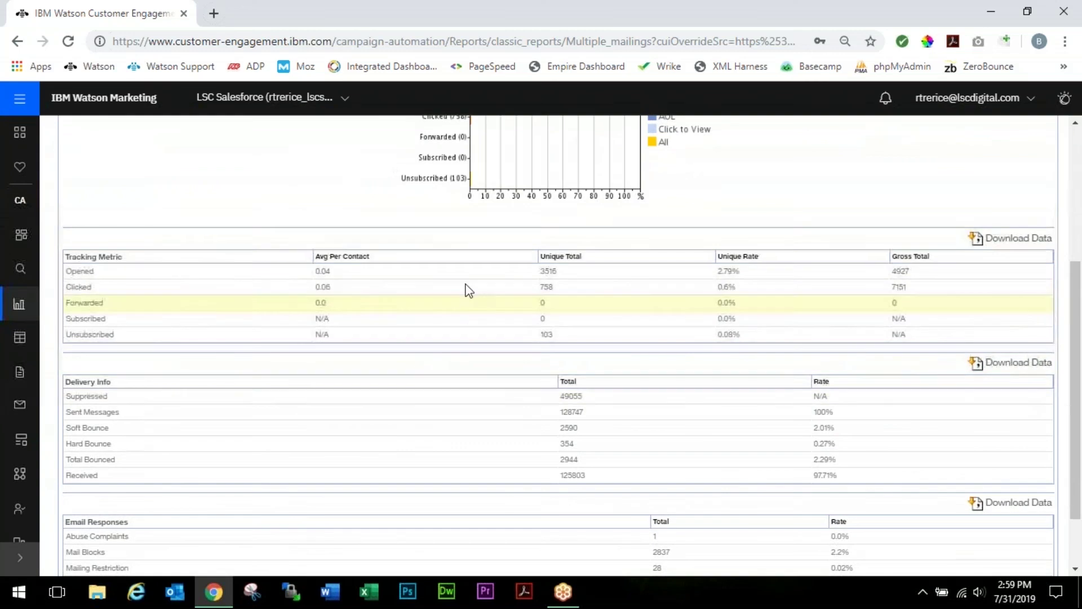
{"action": "scroll", "coordinate": [481, 414], "scroll_direction": "down", "scroll_amount": 1}
{"action": "scroll", "coordinate": [480, 414], "scroll_direction": "down", "scroll_amount": 1}
{"action": "scroll", "coordinate": [395, 513], "scroll_direction": "up", "scroll_amount": 5}
{"action": "scroll", "coordinate": [325, 304], "scroll_direction": "up", "scroll_amount": 2}
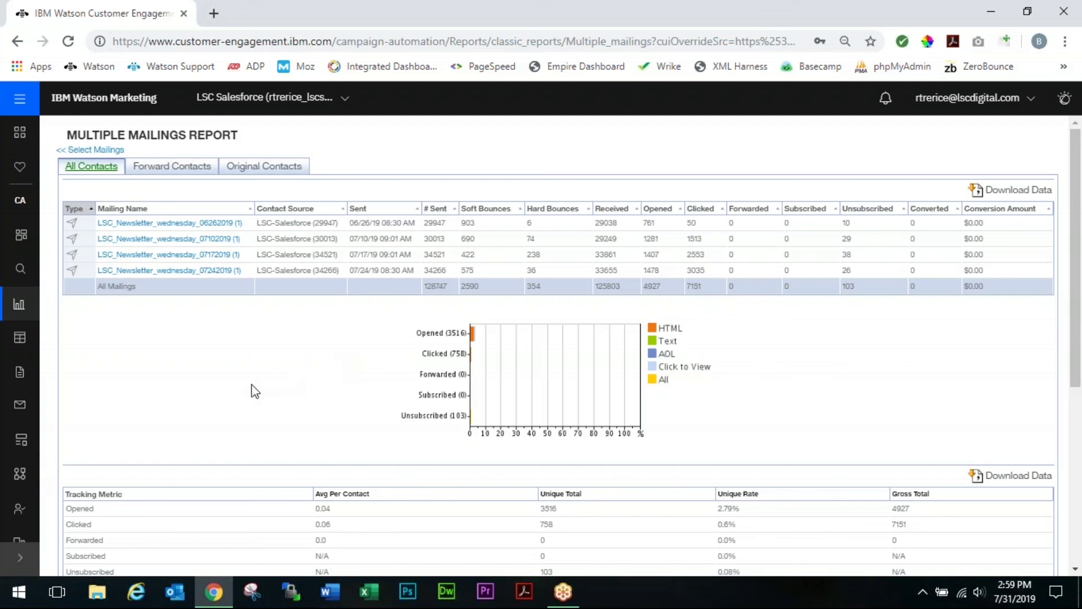
Show the Reports (classic) flyout listing report types, including Multiple mailings
{"action": "left_click", "coordinate": [22, 299]}
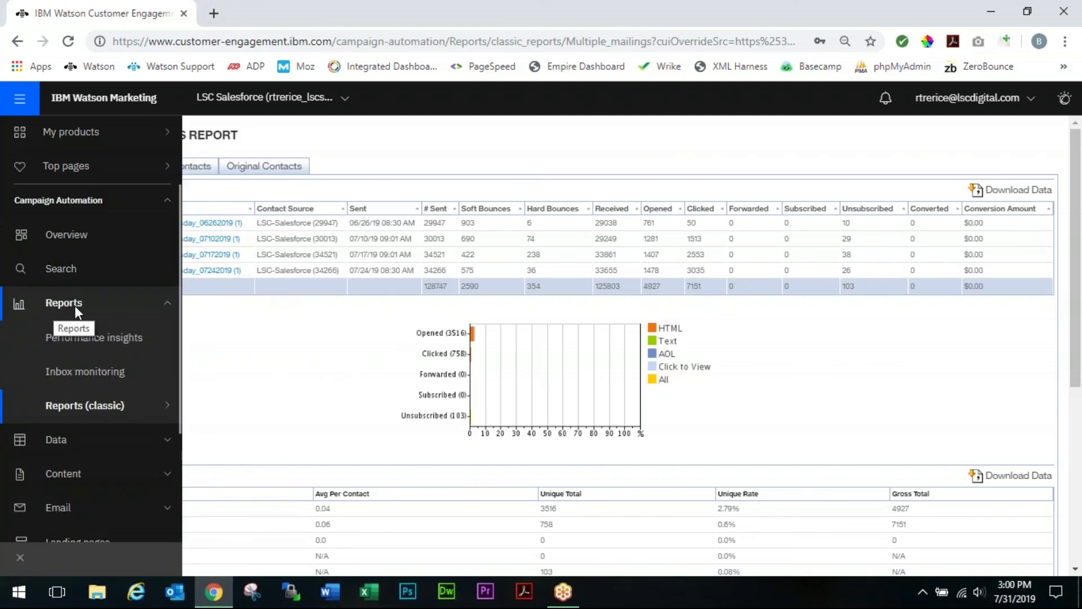
{"action": "left_click", "coordinate": [78, 408]}
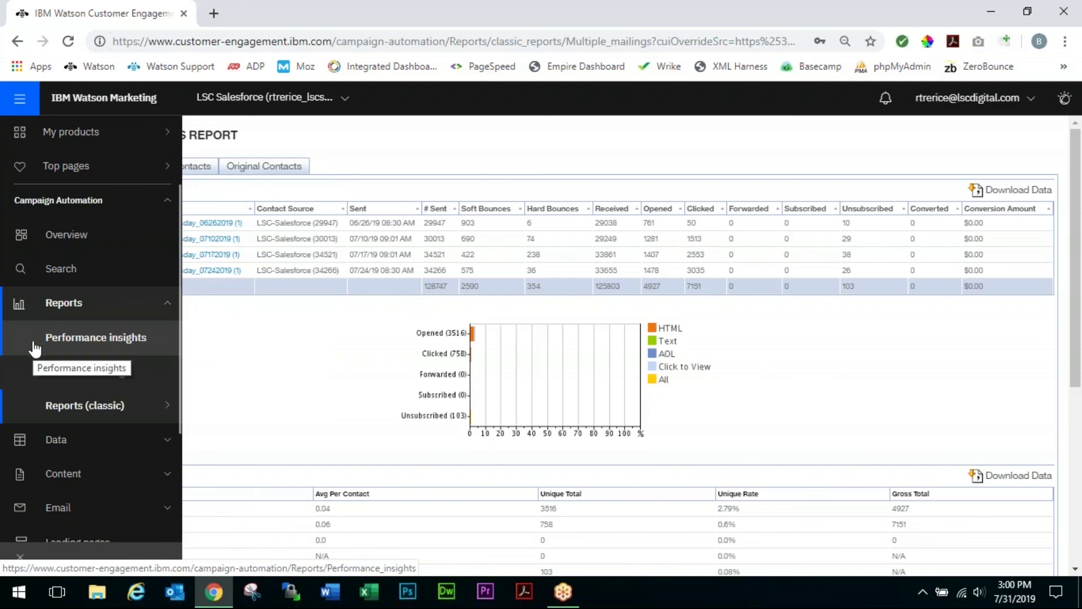
{"action": "mouse_move", "coordinate": [46, 401]}
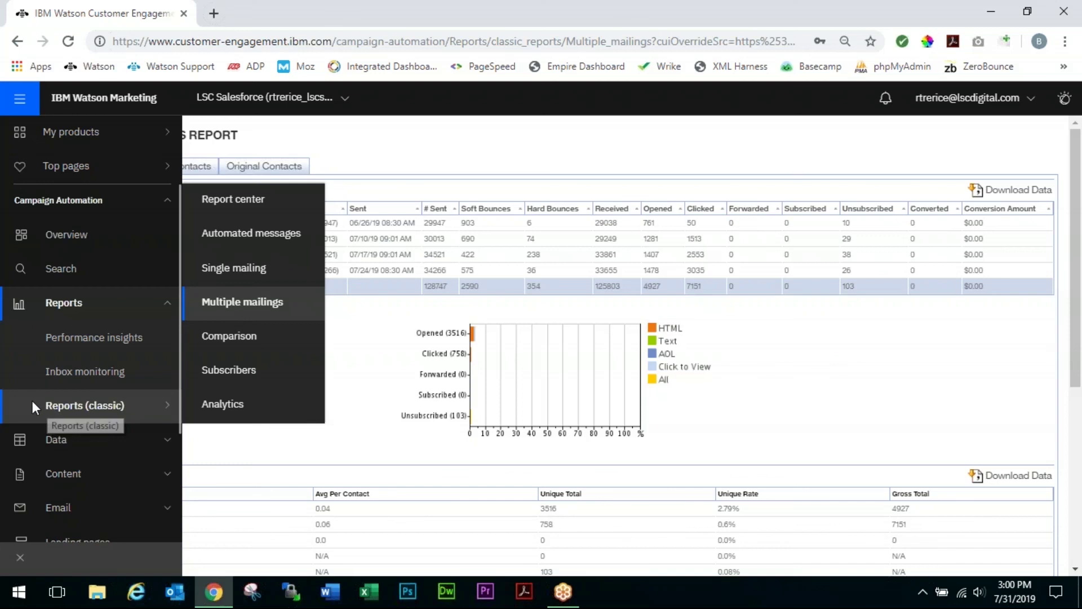